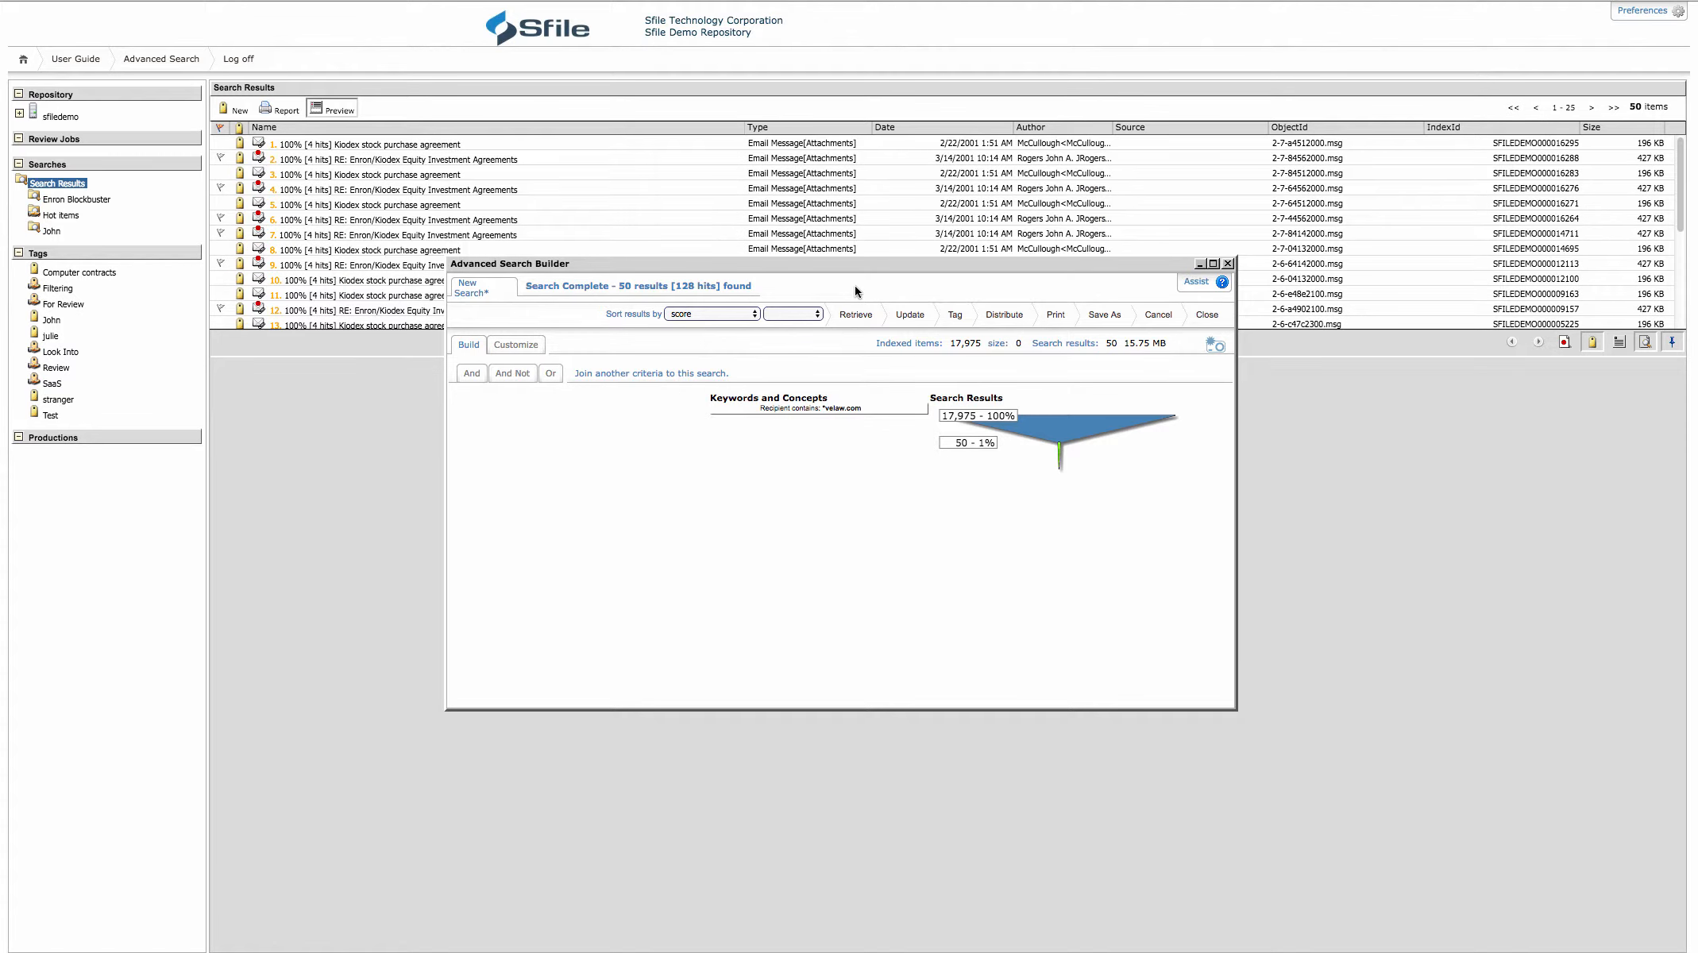
# Preview the first Kiodex stock purchase agreement email with the search builder minimized, and bring the builder back
pyautogui.click(1199, 263)
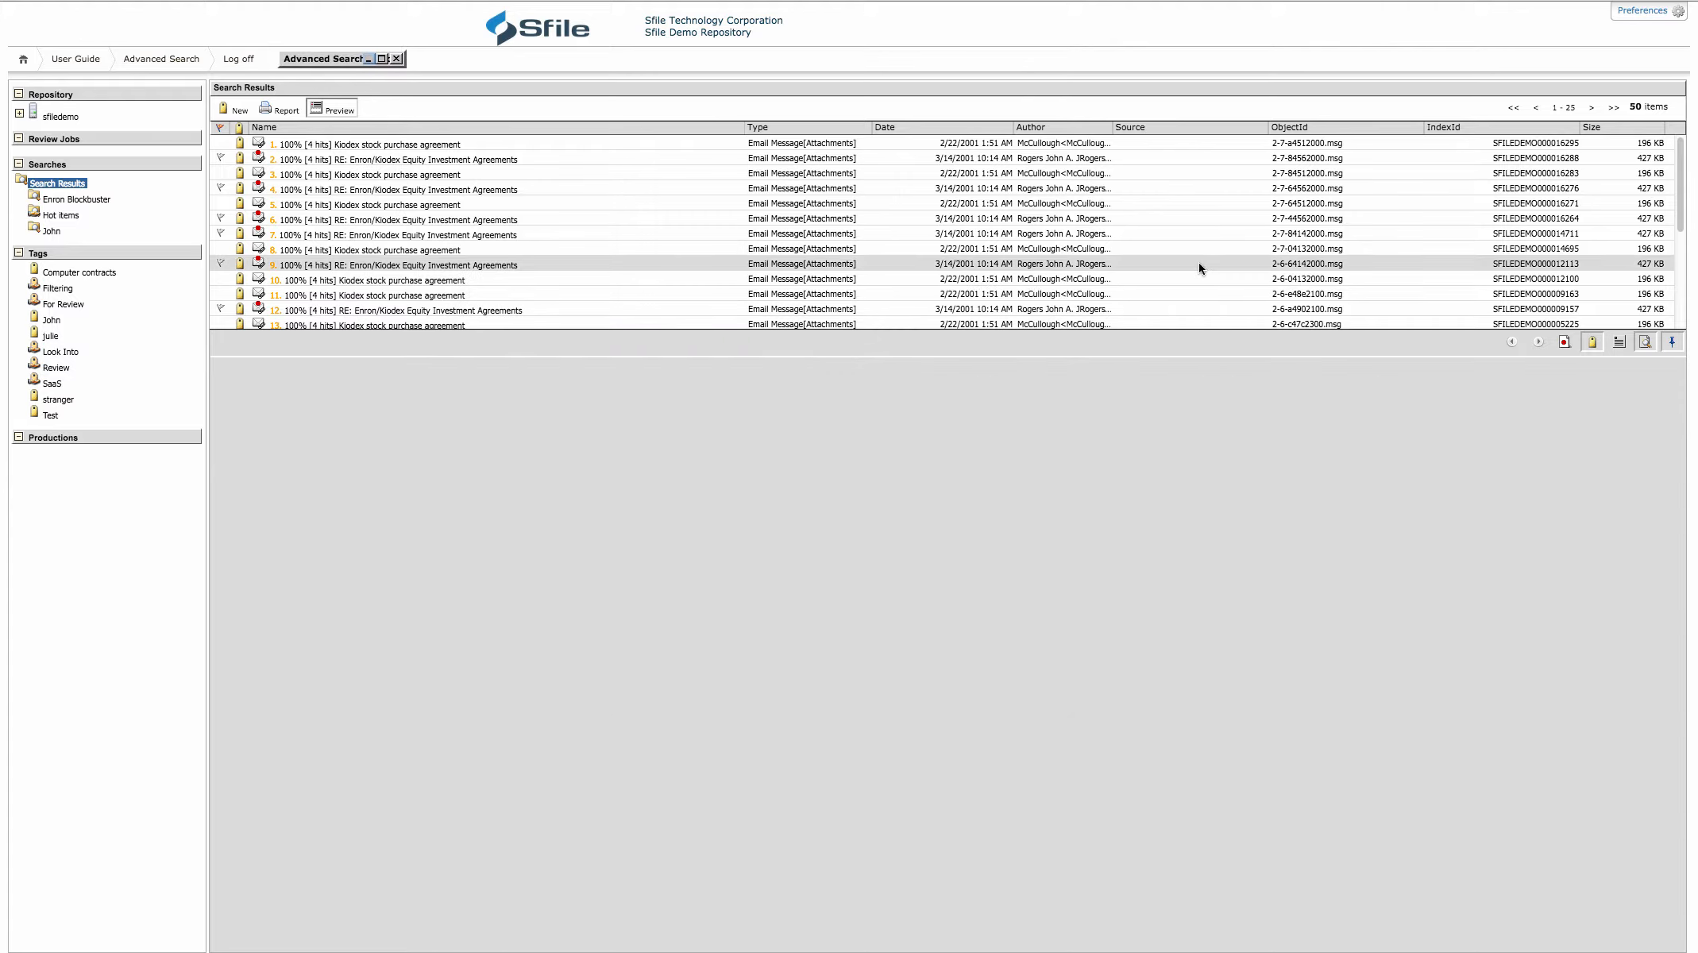
pyautogui.click(356, 149)
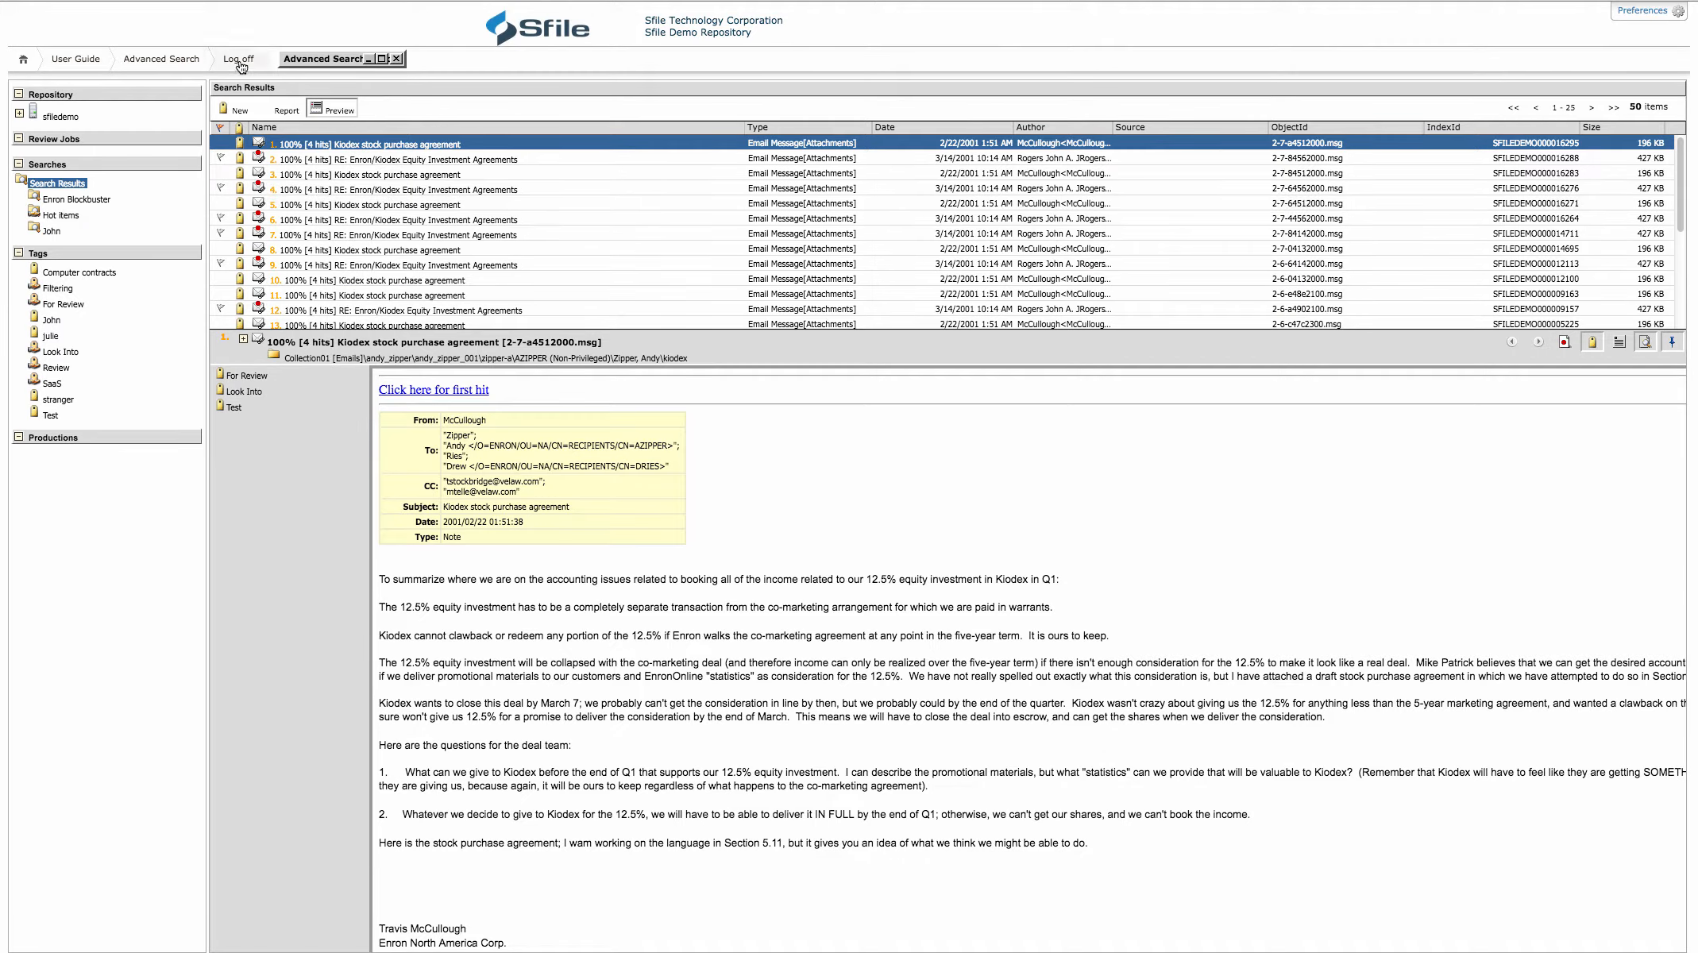
pyautogui.click(382, 58)
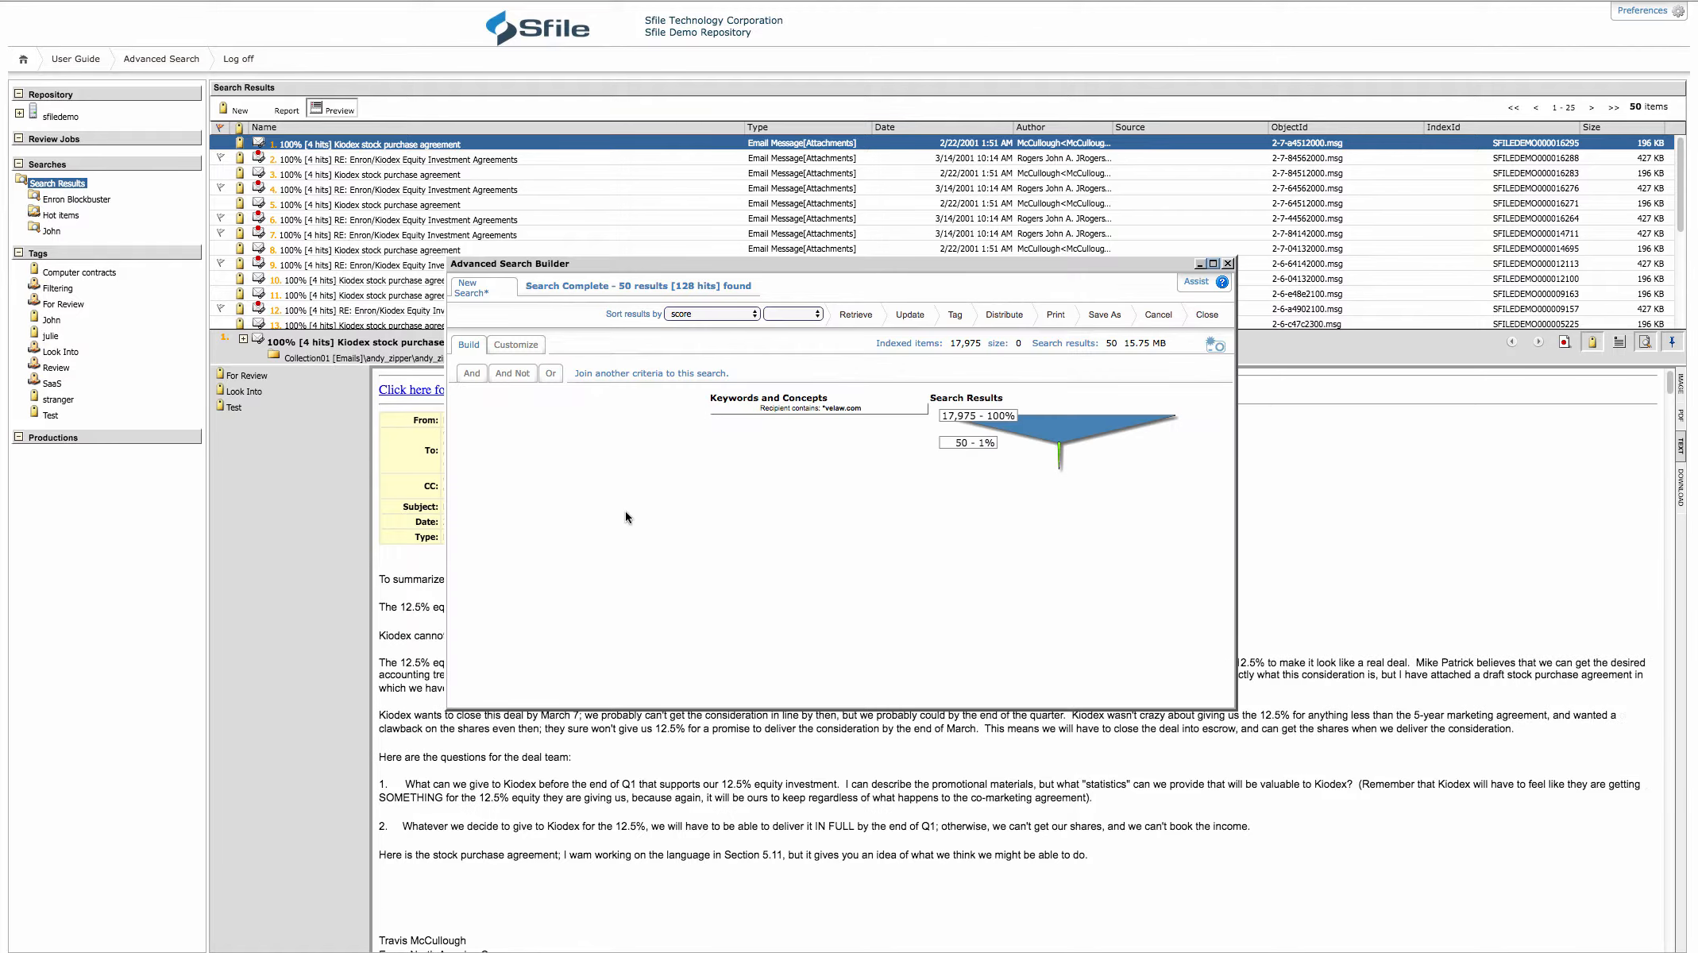
# Bulk-update the determinations of all current search results, setting Update as Privileged to True
pyautogui.click(911, 316)
pyautogui.click(809, 432)
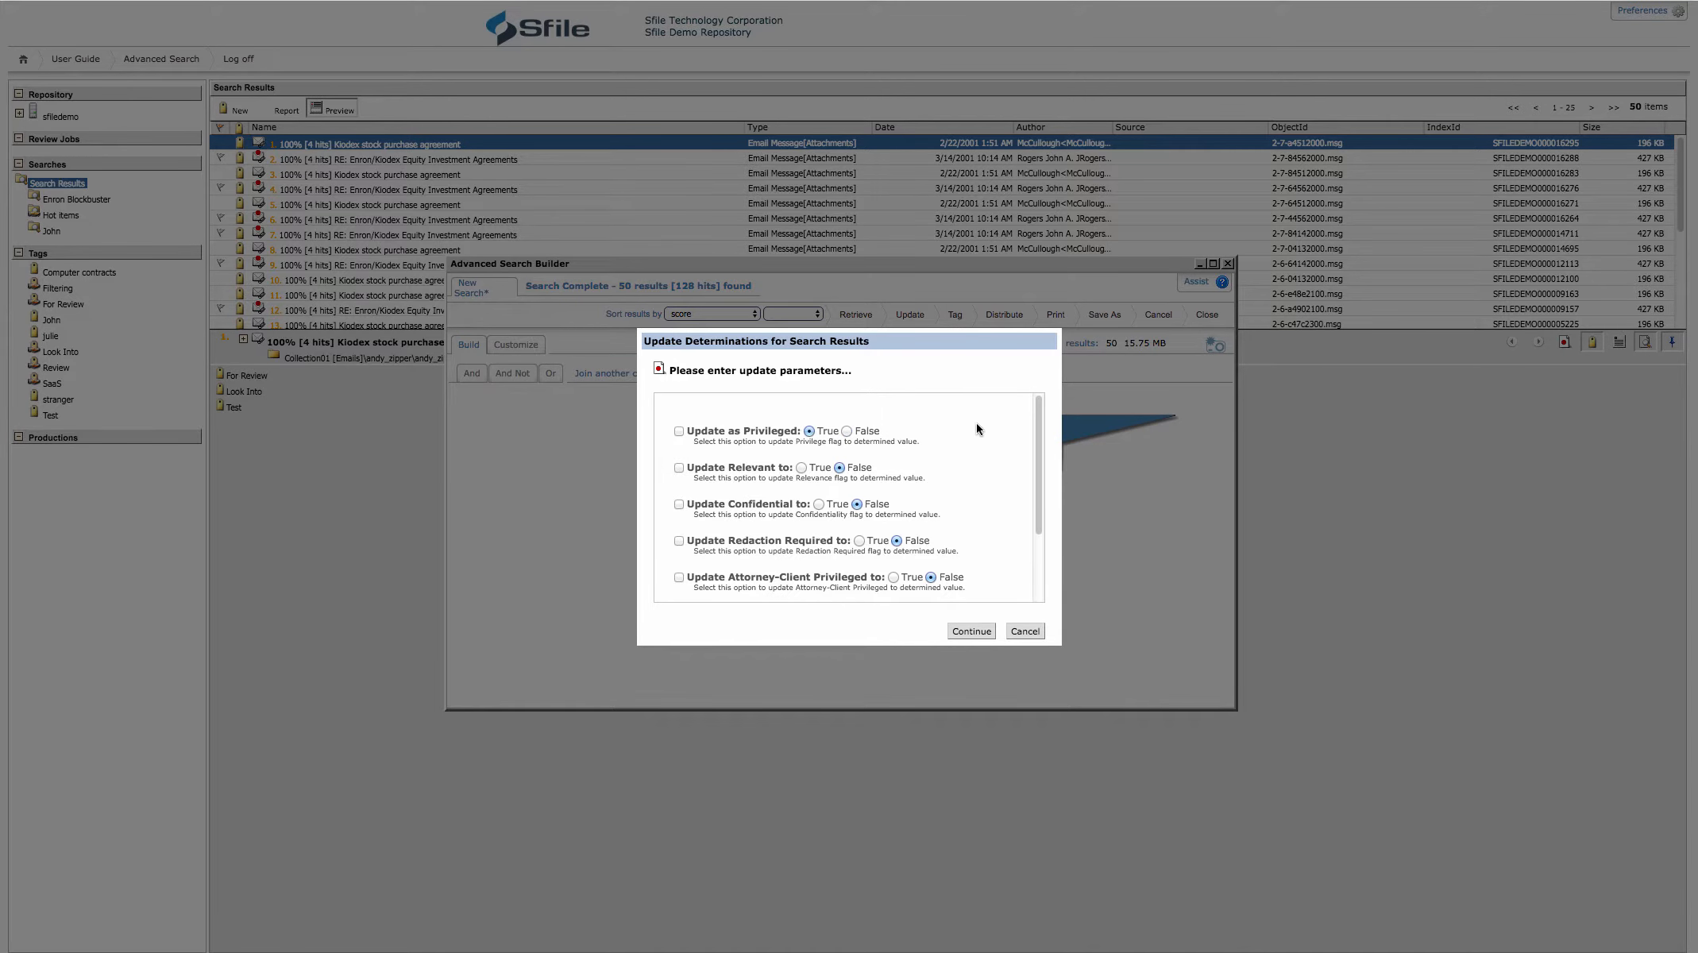
pyautogui.click(678, 430)
pyautogui.click(969, 633)
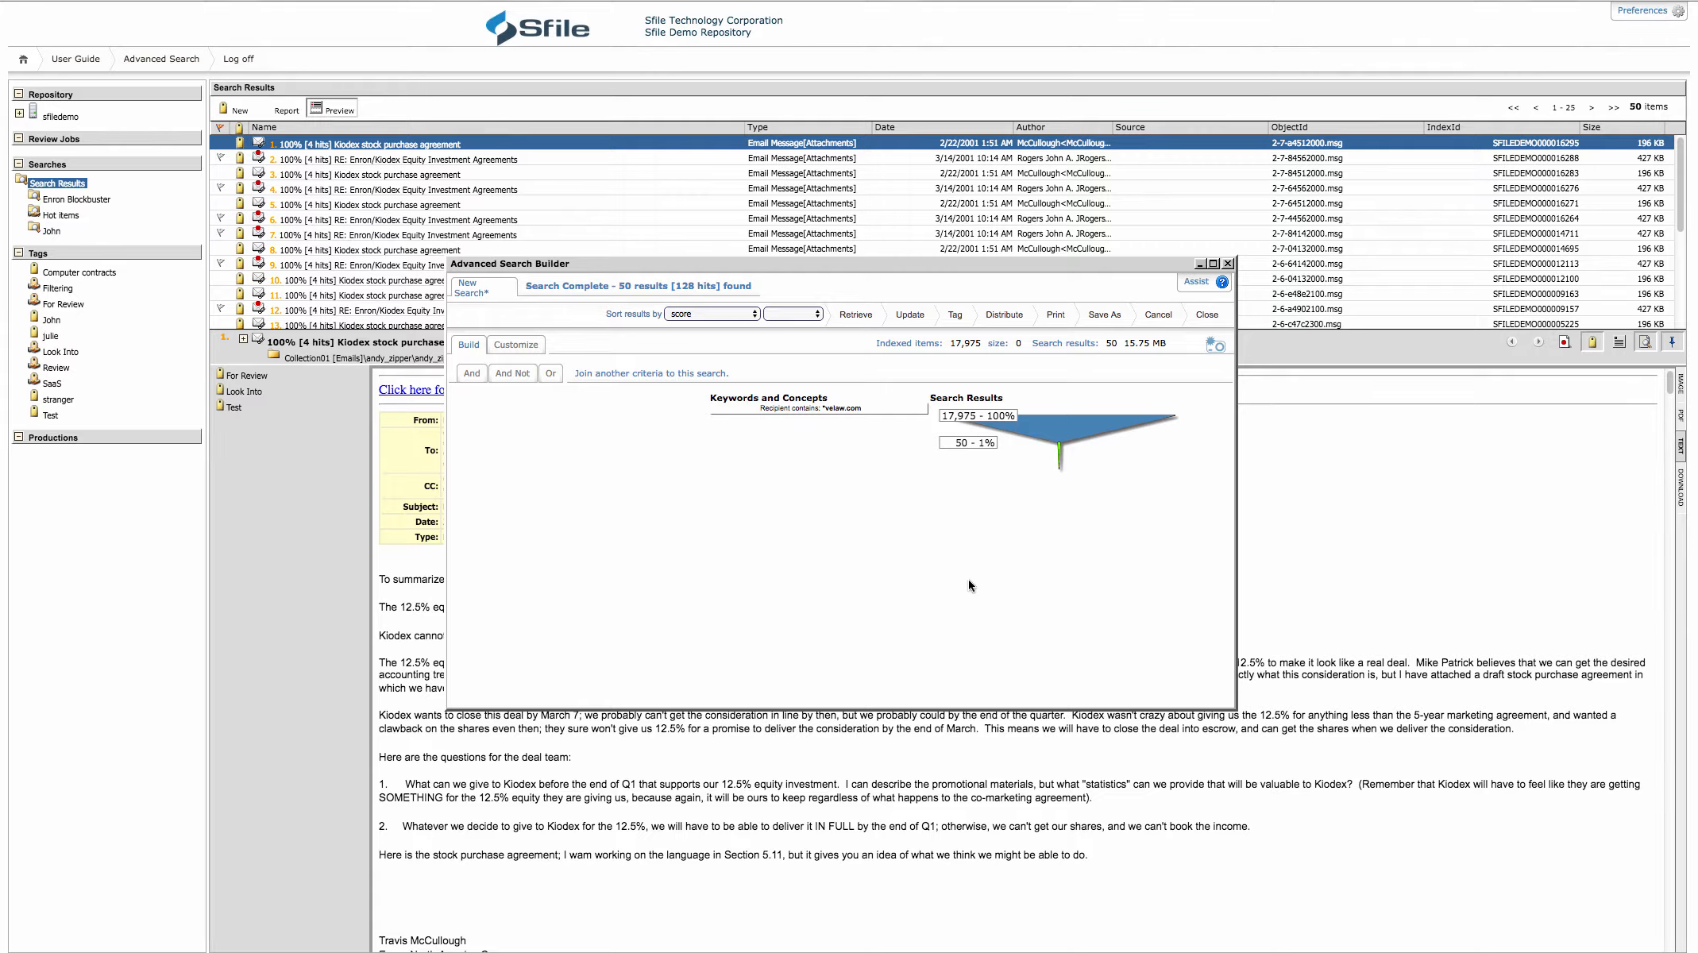
# Clear the current search, run an Email search where Sender contains the keyword "expedia", and retrieve the matching items
pyautogui.click(1157, 315)
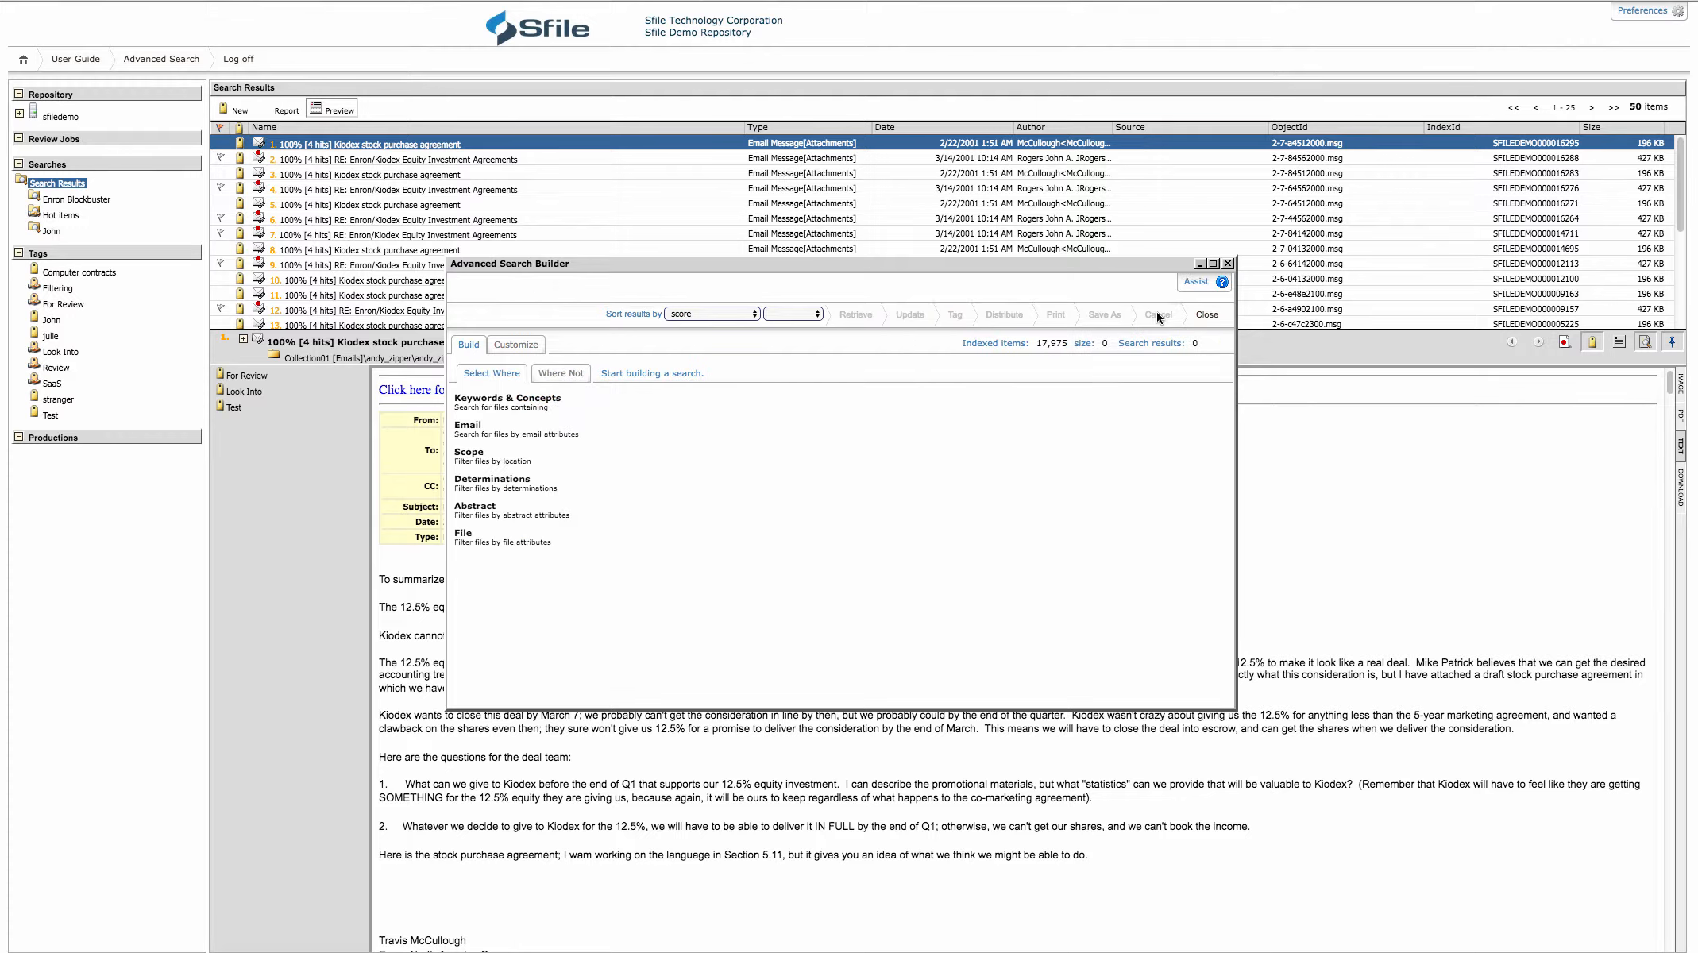
pyautogui.click(470, 427)
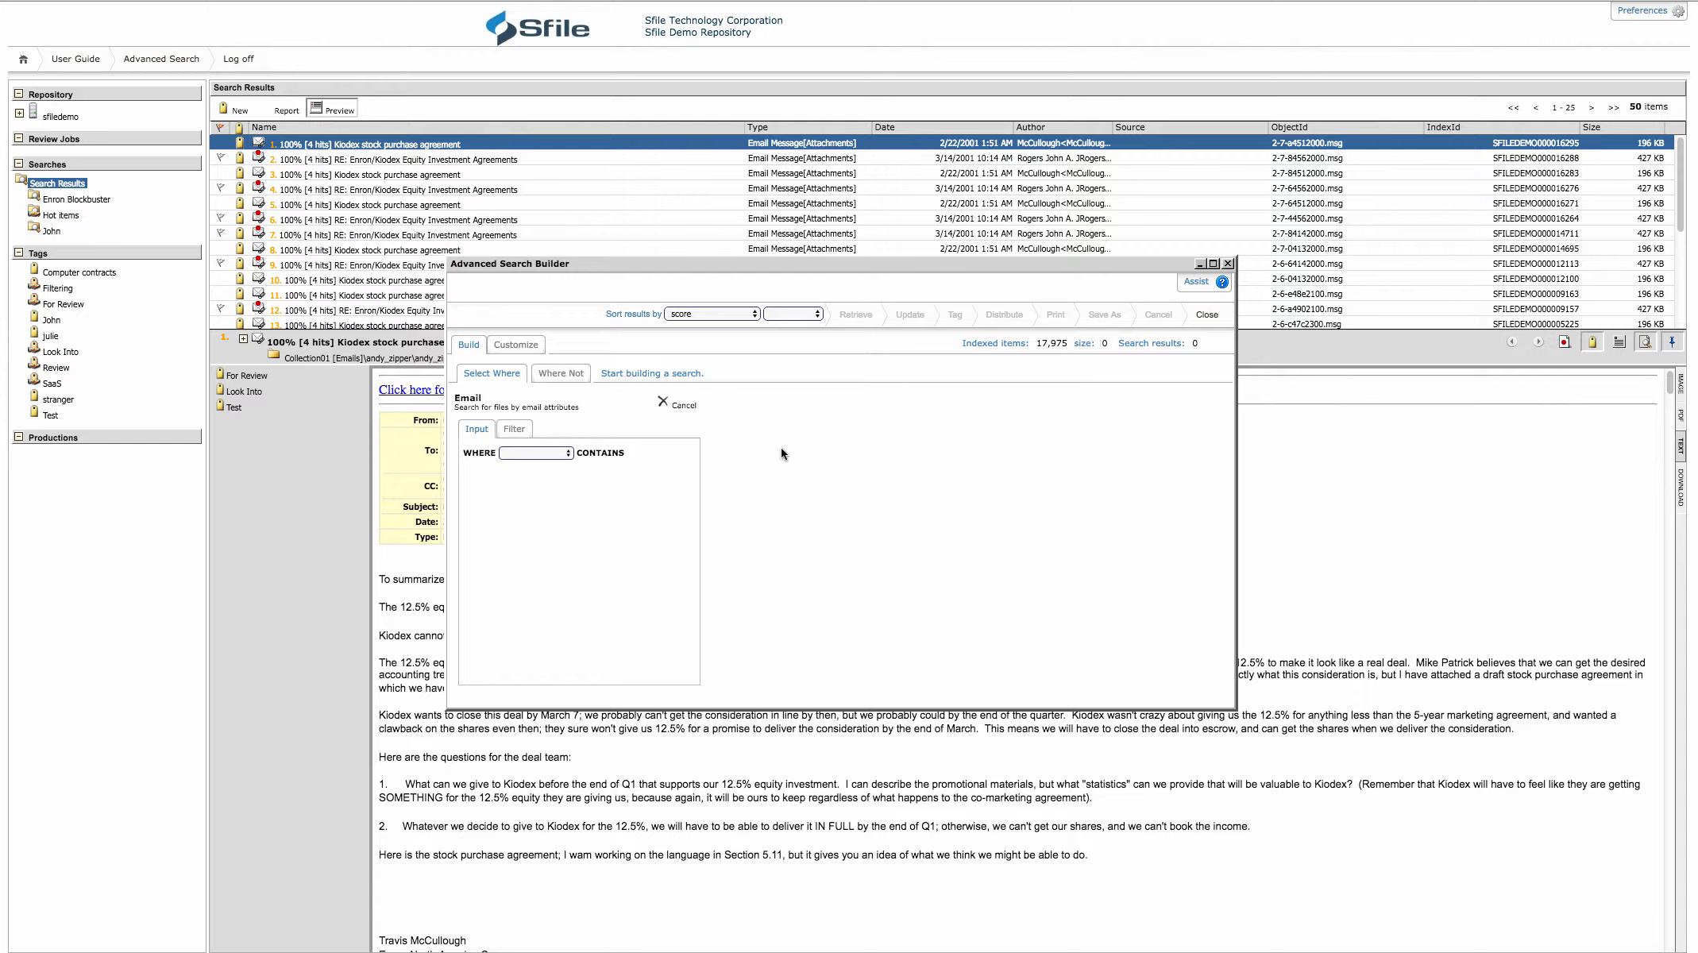
pyautogui.click(566, 455)
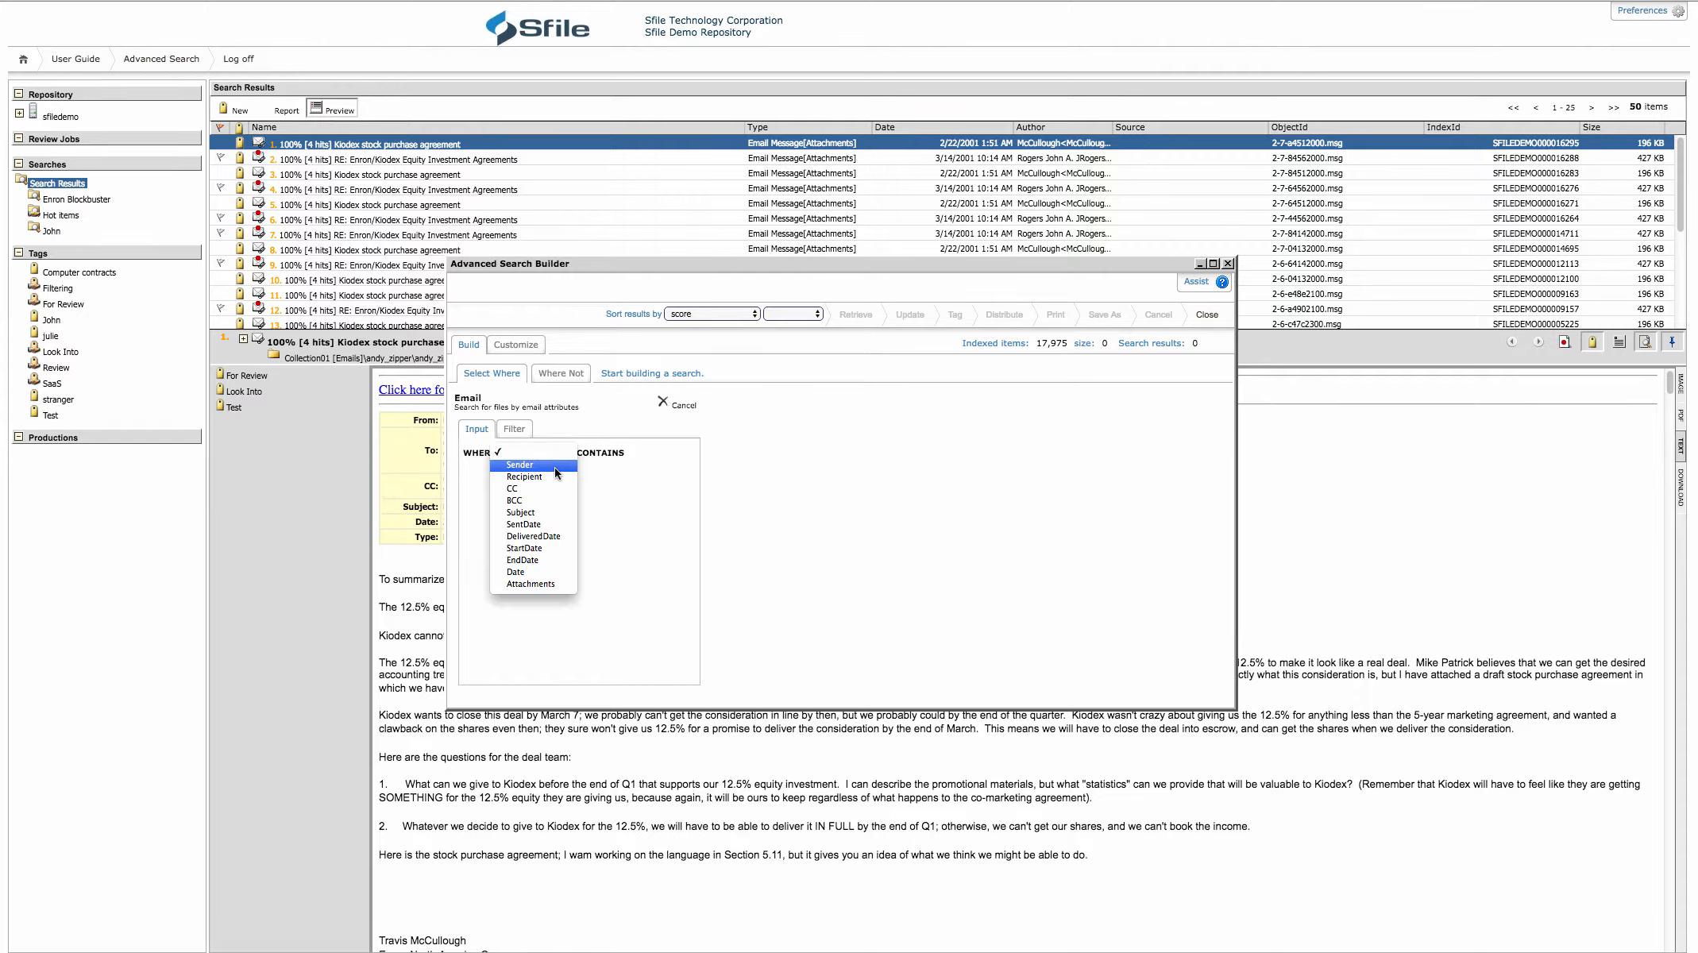
pyautogui.click(556, 465)
pyautogui.click(545, 483)
pyautogui.write('expedia')
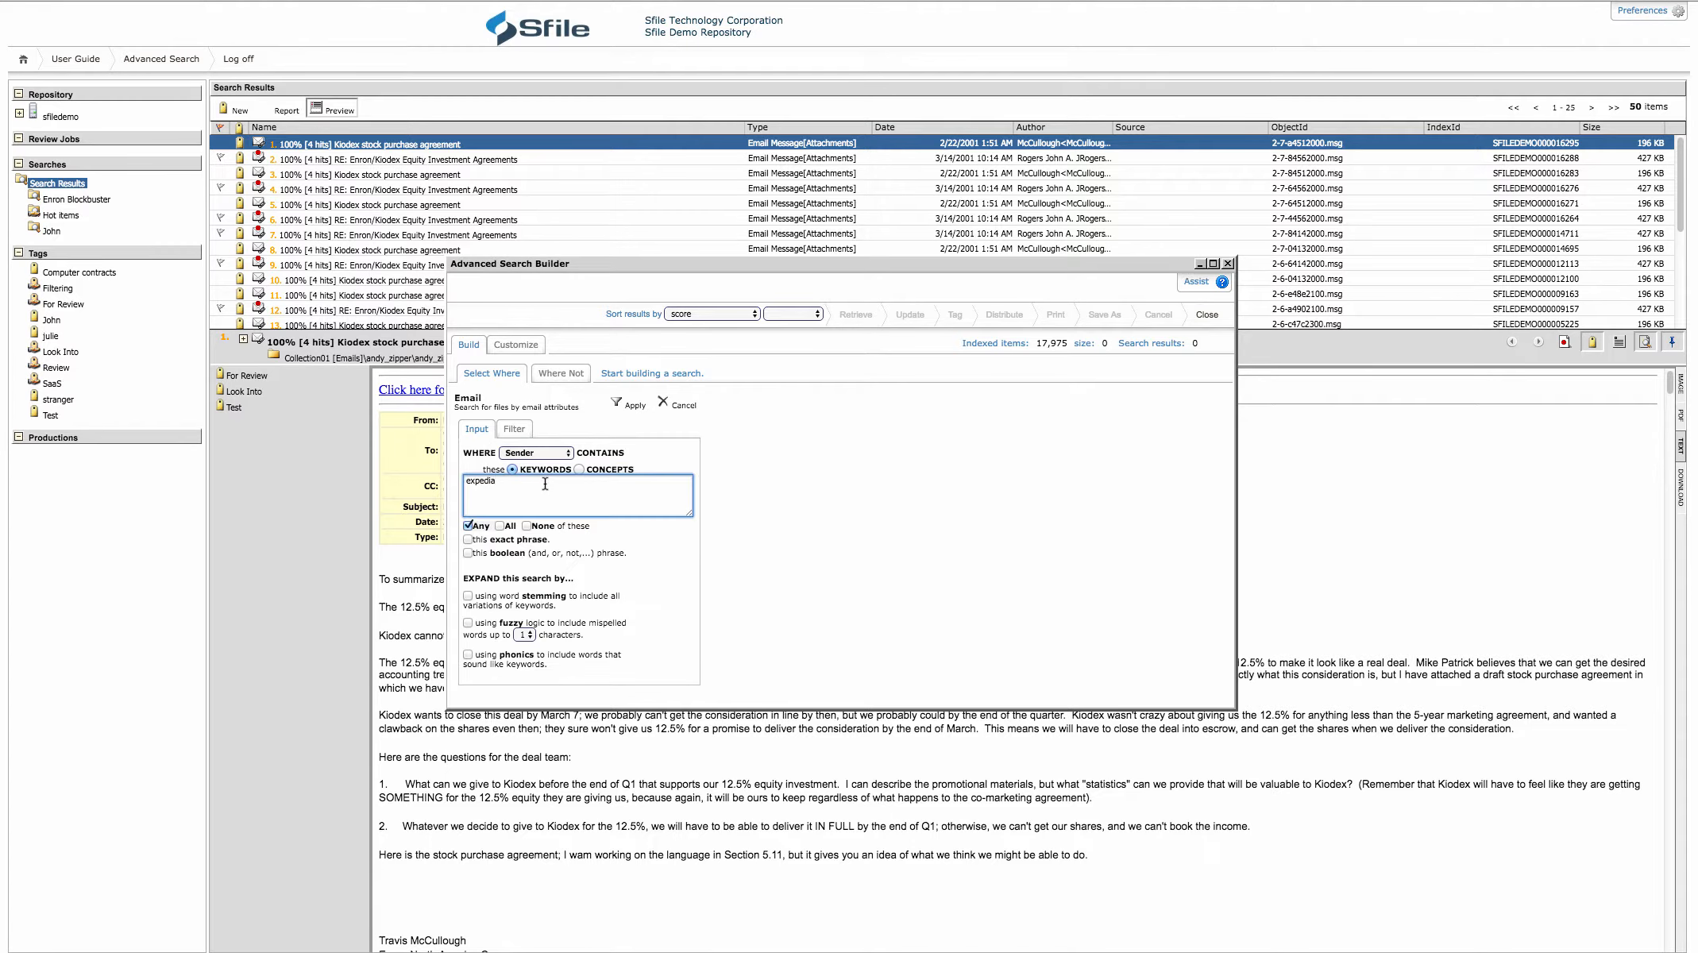
pyautogui.click(622, 405)
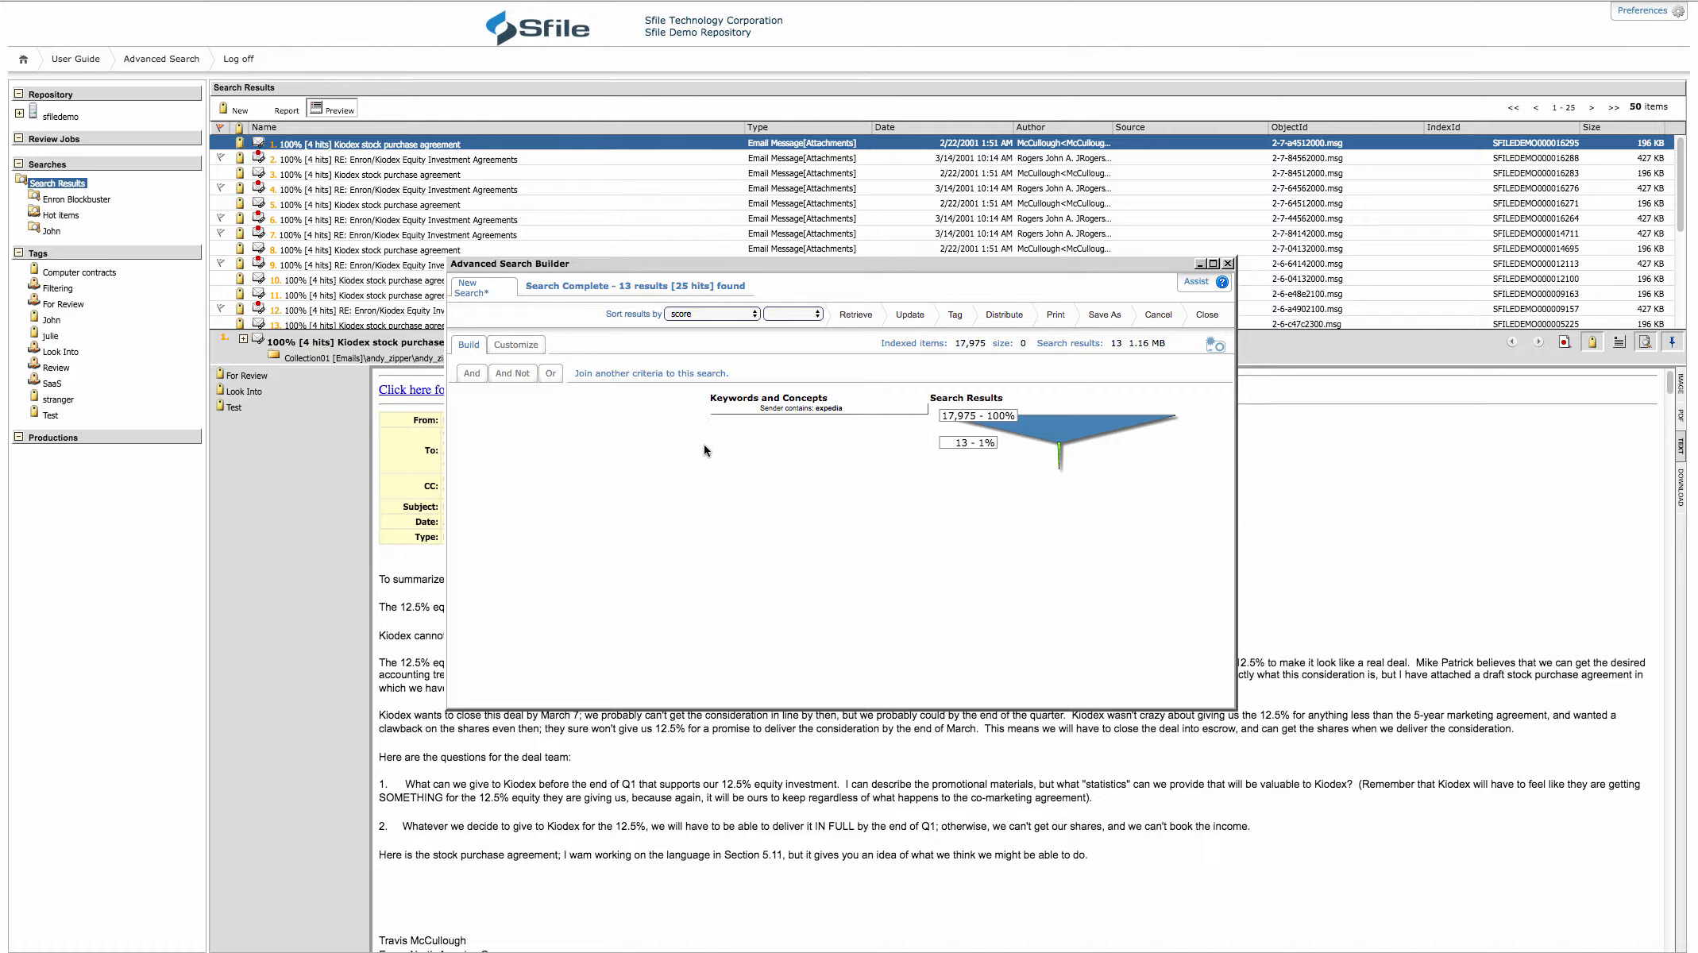
pyautogui.click(858, 315)
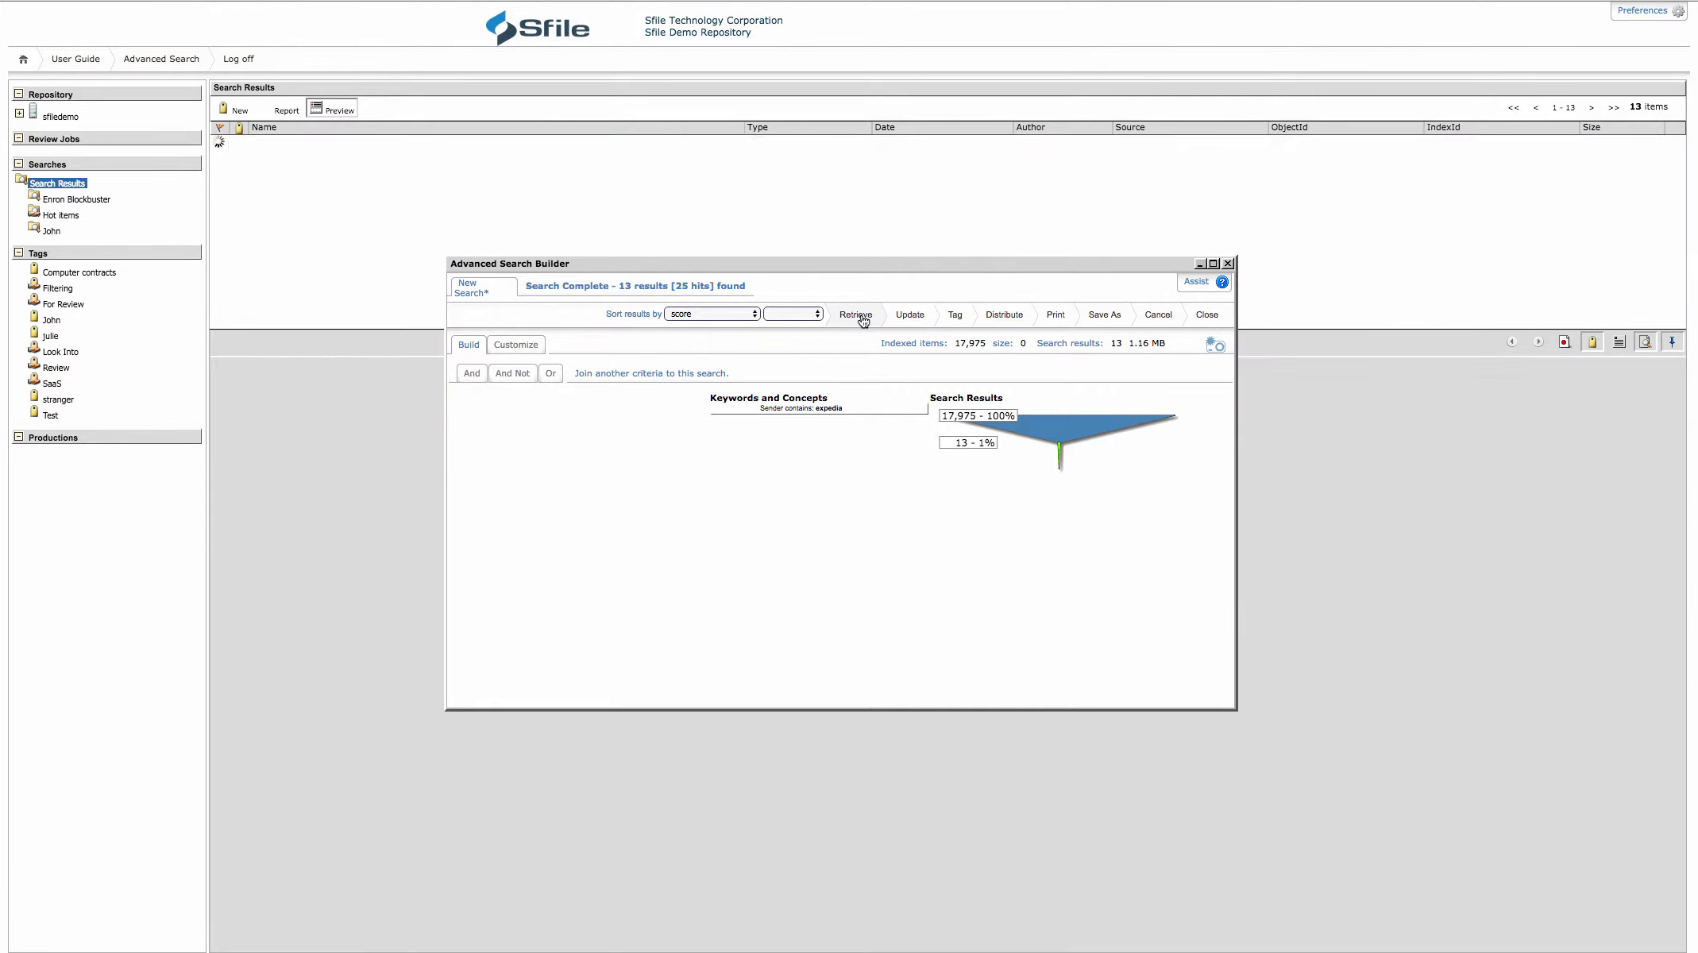
pyautogui.click(1199, 264)
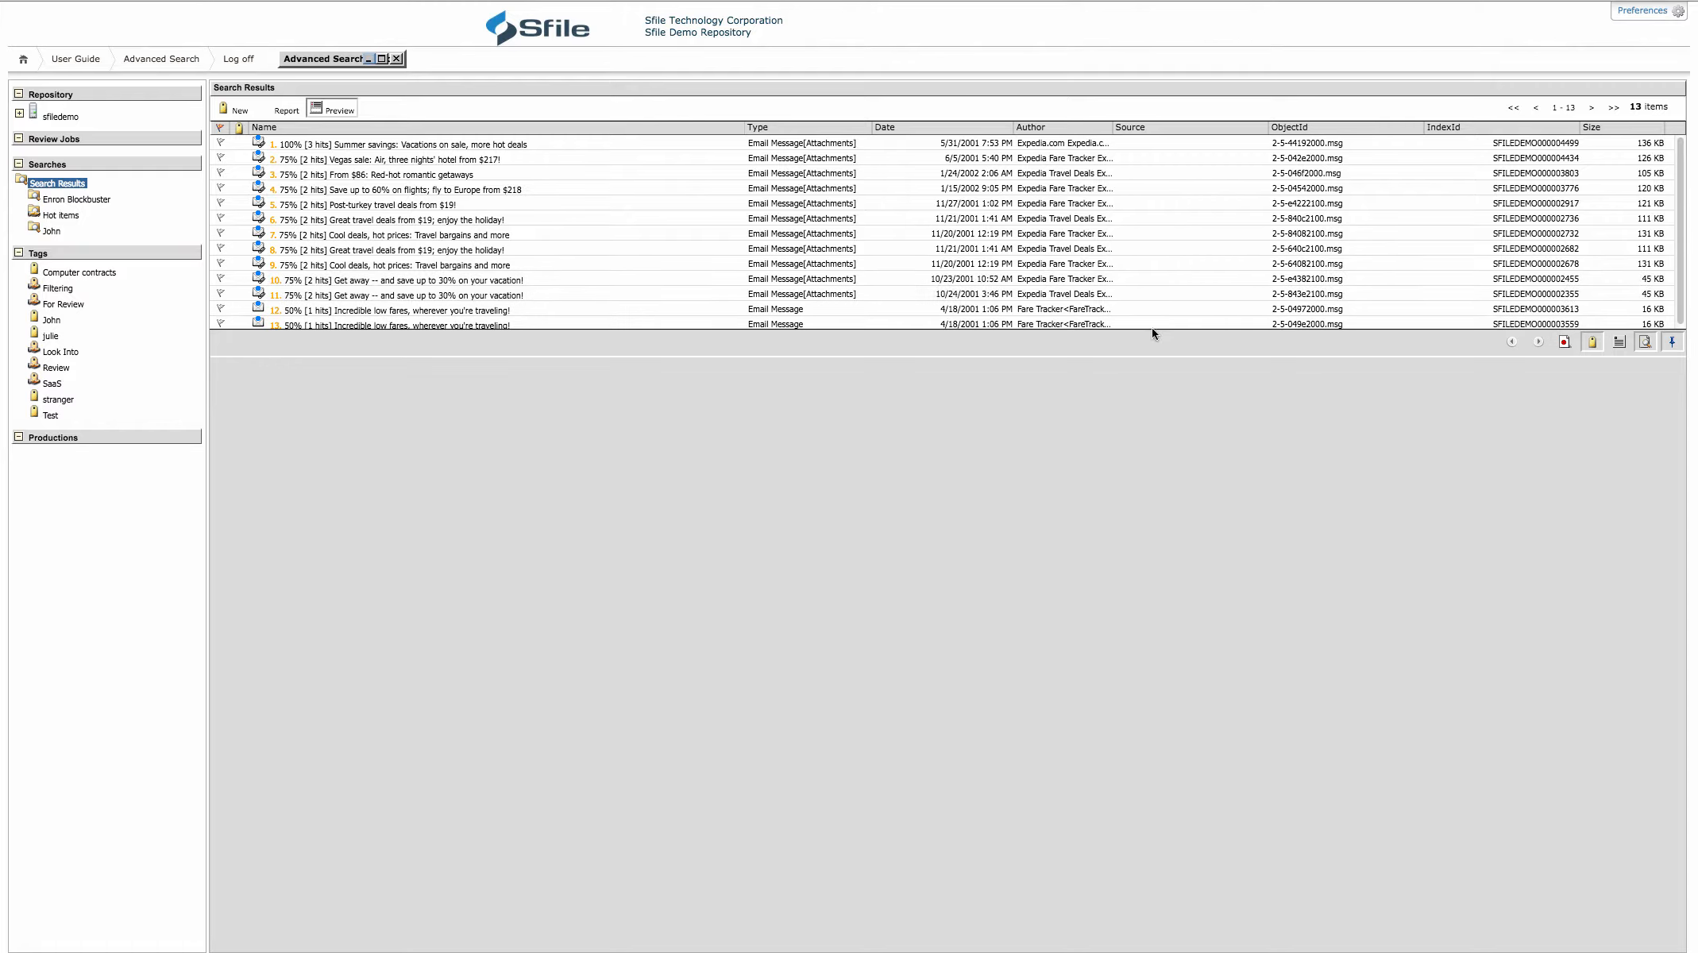
# Bulk-update the determinations of the Expedia search results, setting Update as Privileged to False
pyautogui.click(380, 57)
pyautogui.click(909, 315)
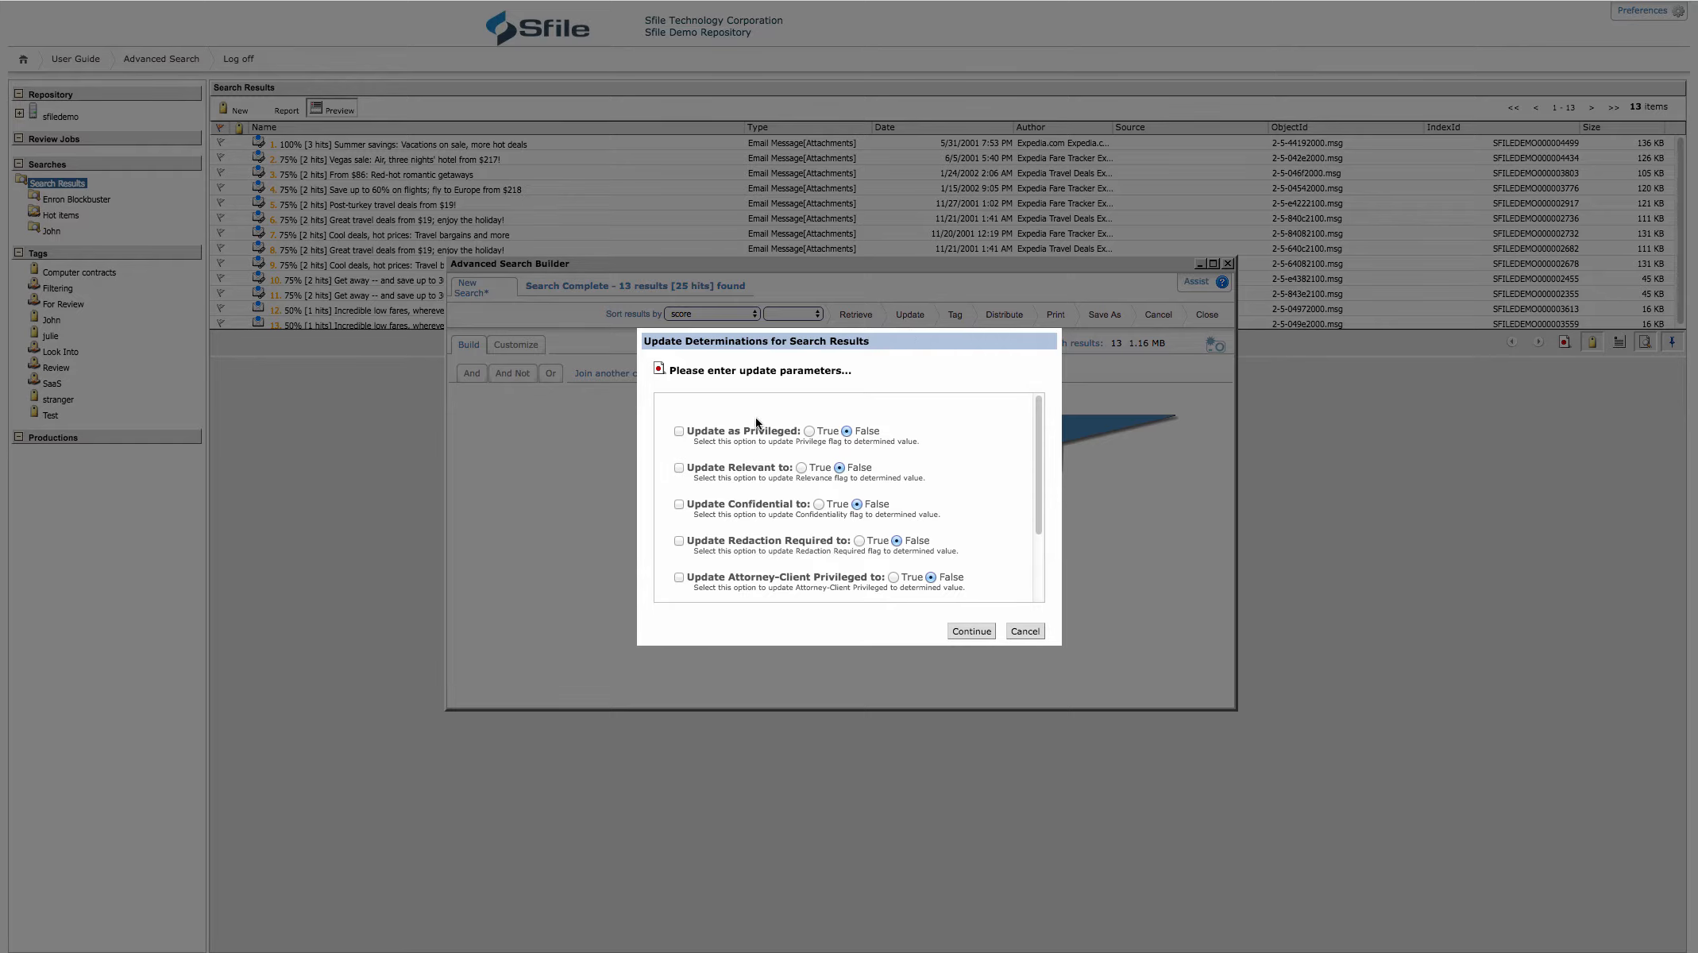
pyautogui.click(679, 431)
pyautogui.click(971, 632)
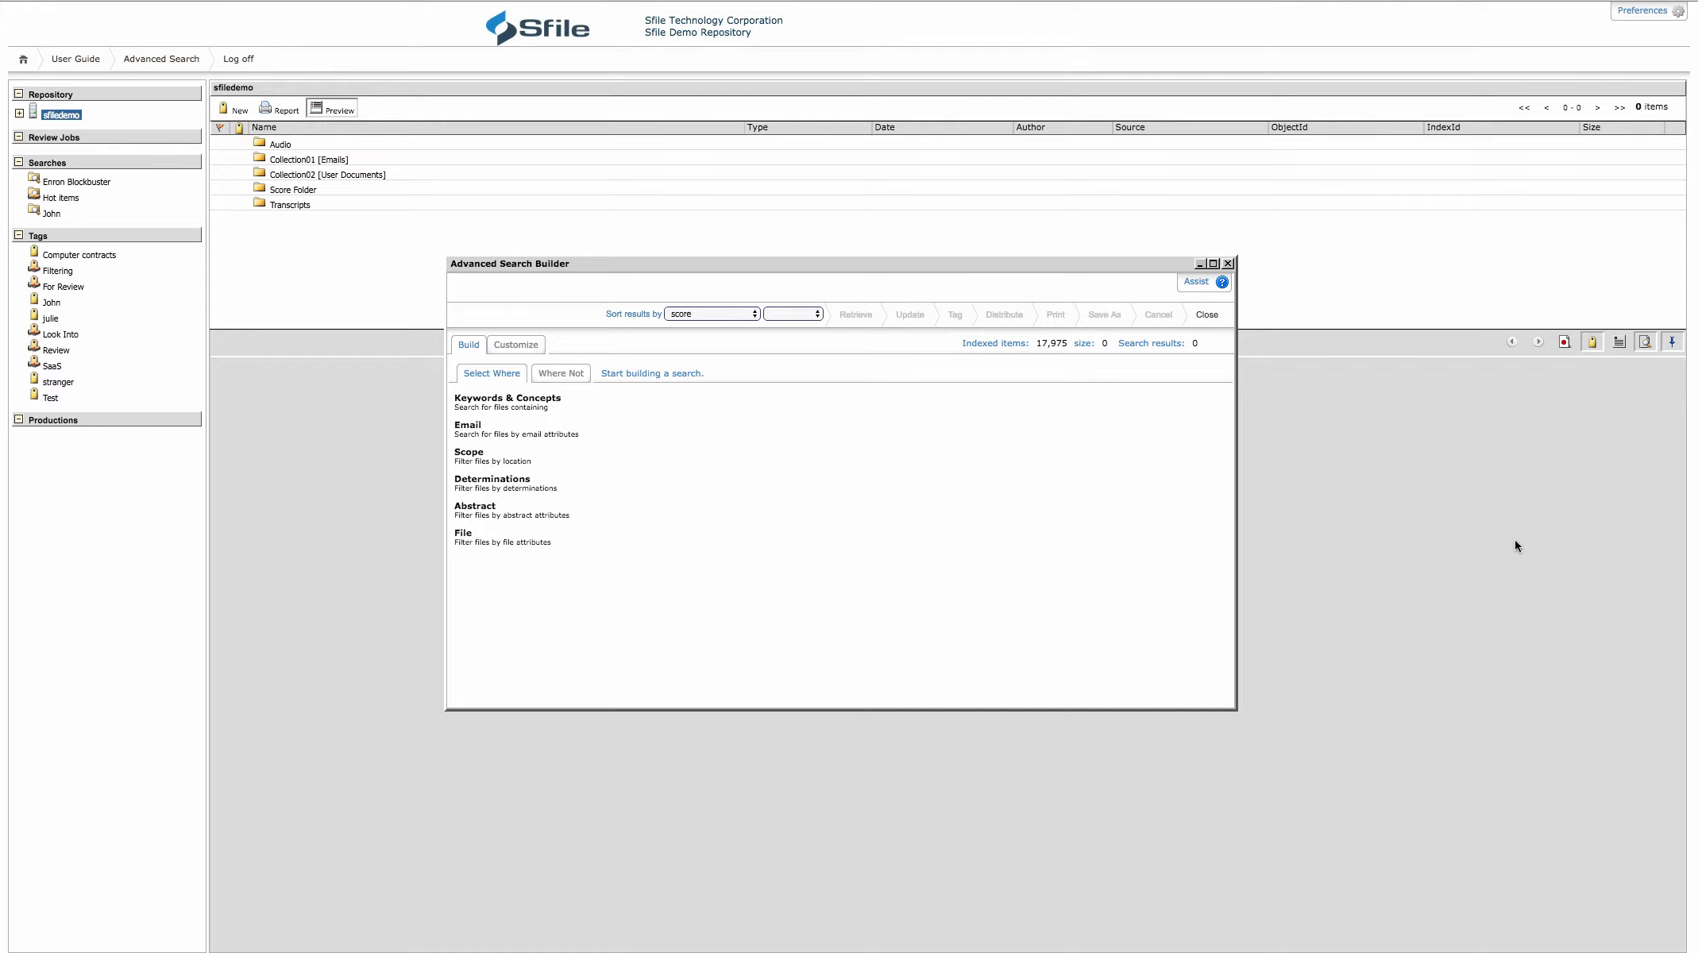
# Run a Keywords & Concepts search matching all of "printing commercial equipment lease" and retrieve the matching items
pyautogui.click(489, 405)
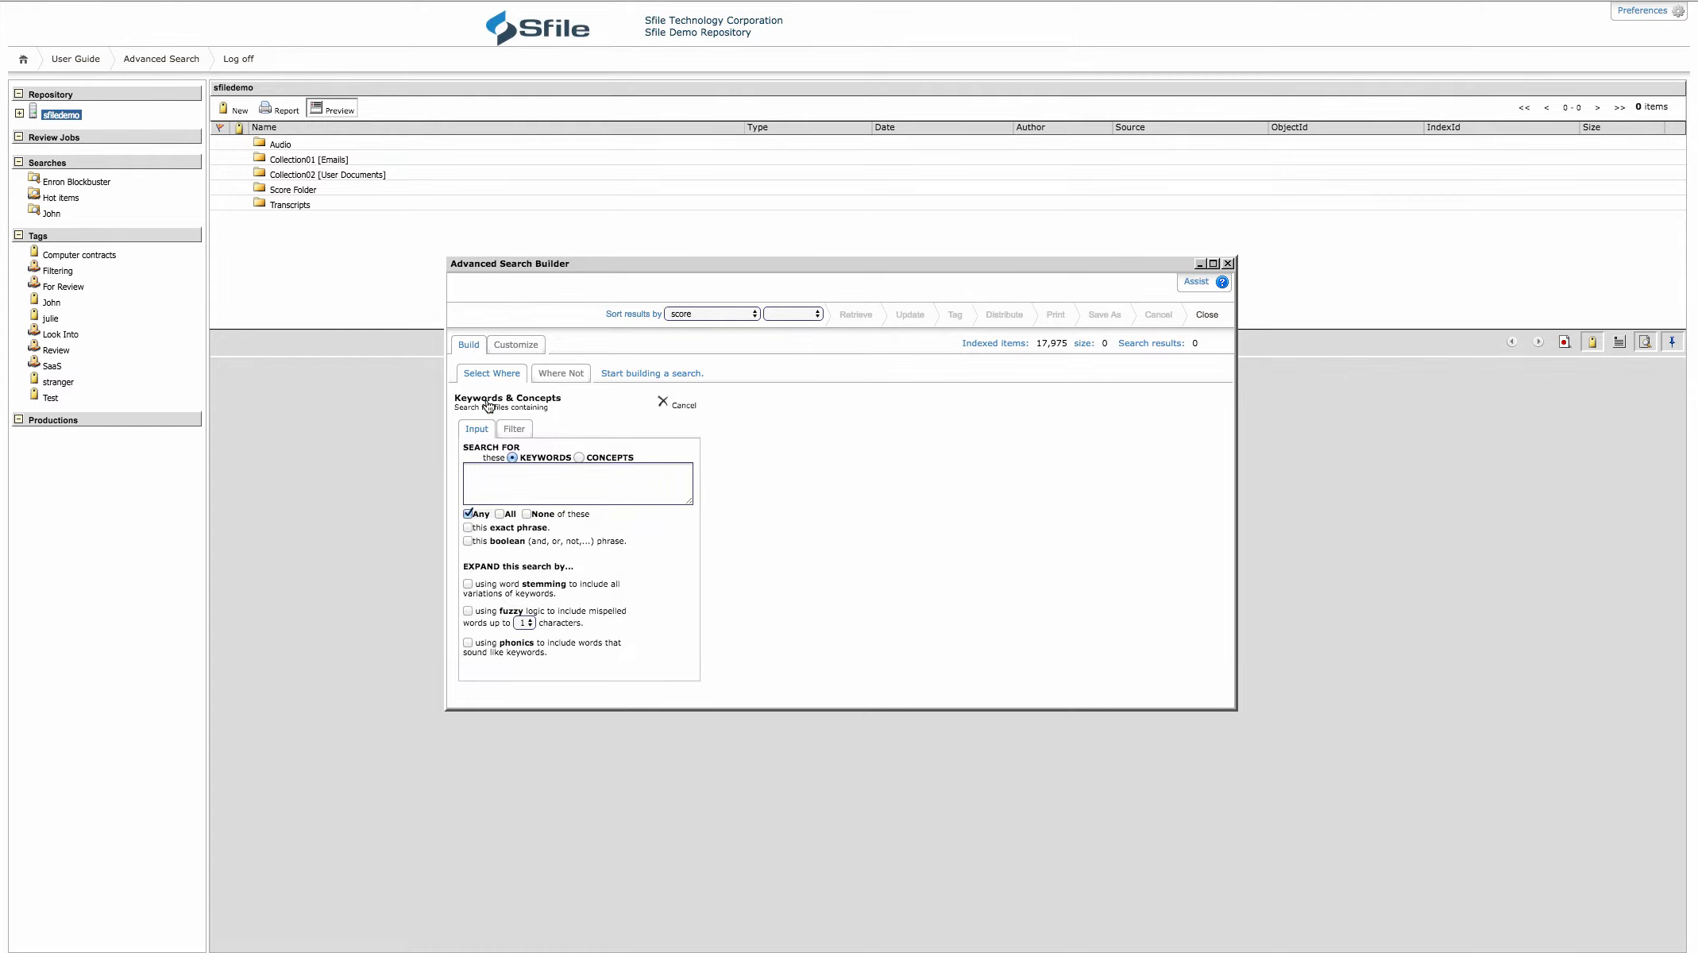
pyautogui.click(511, 468)
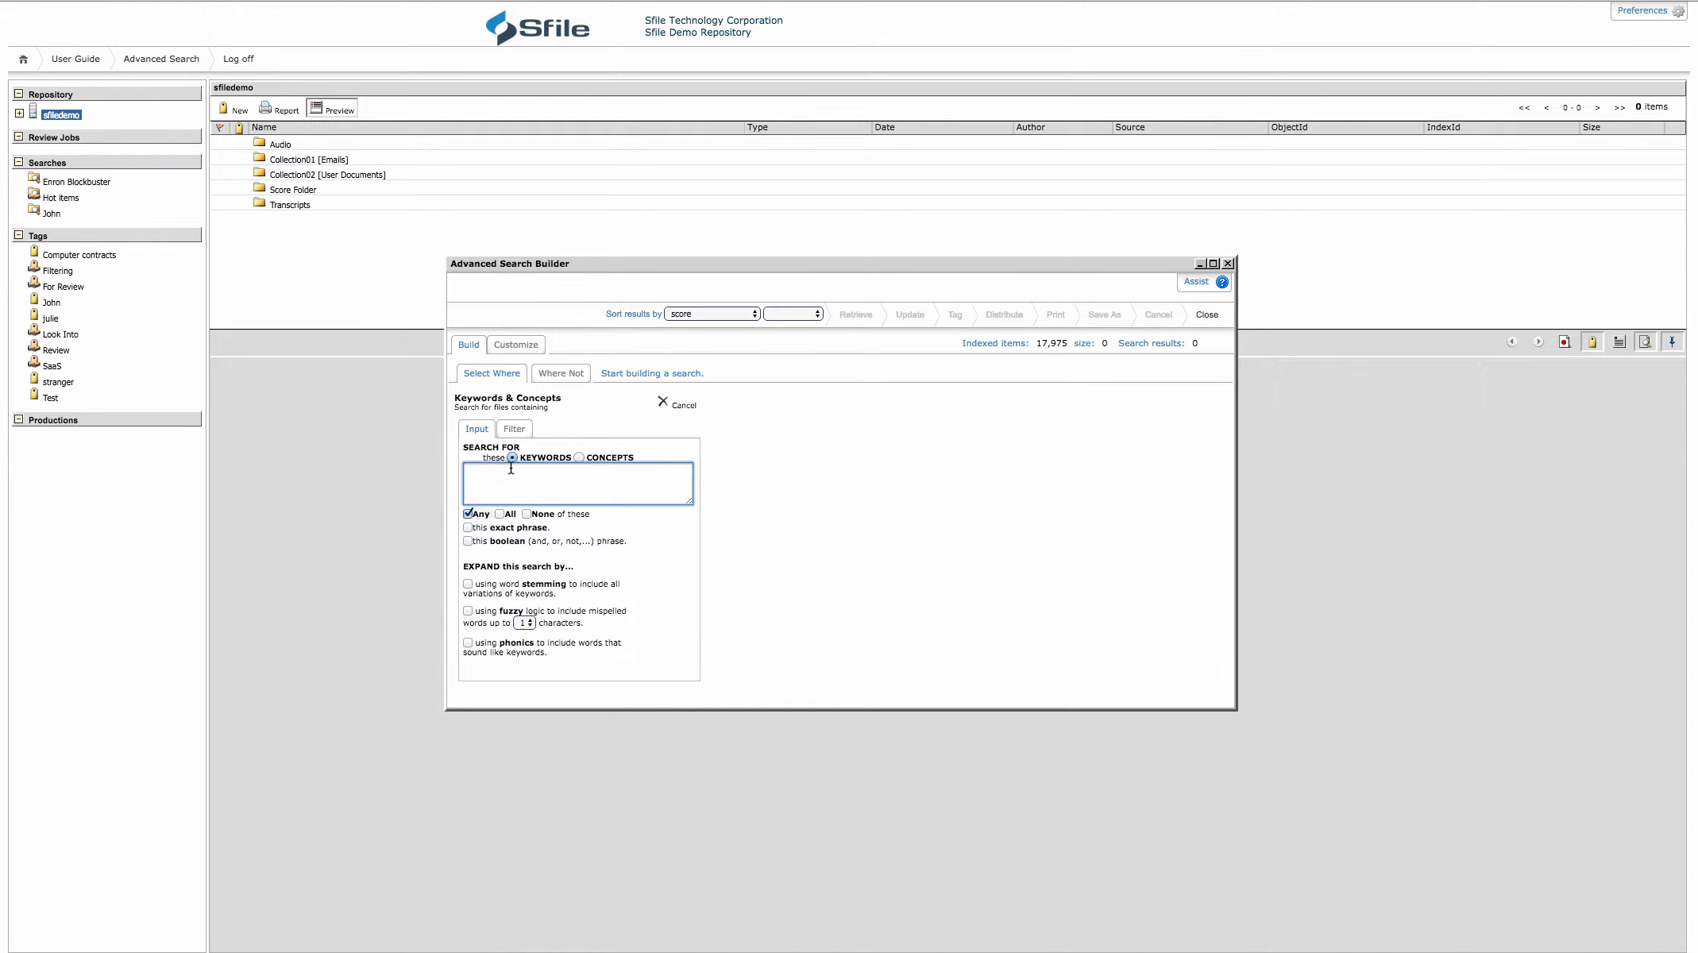
pyautogui.write('printing commercial equipment lease')
pyautogui.click(500, 514)
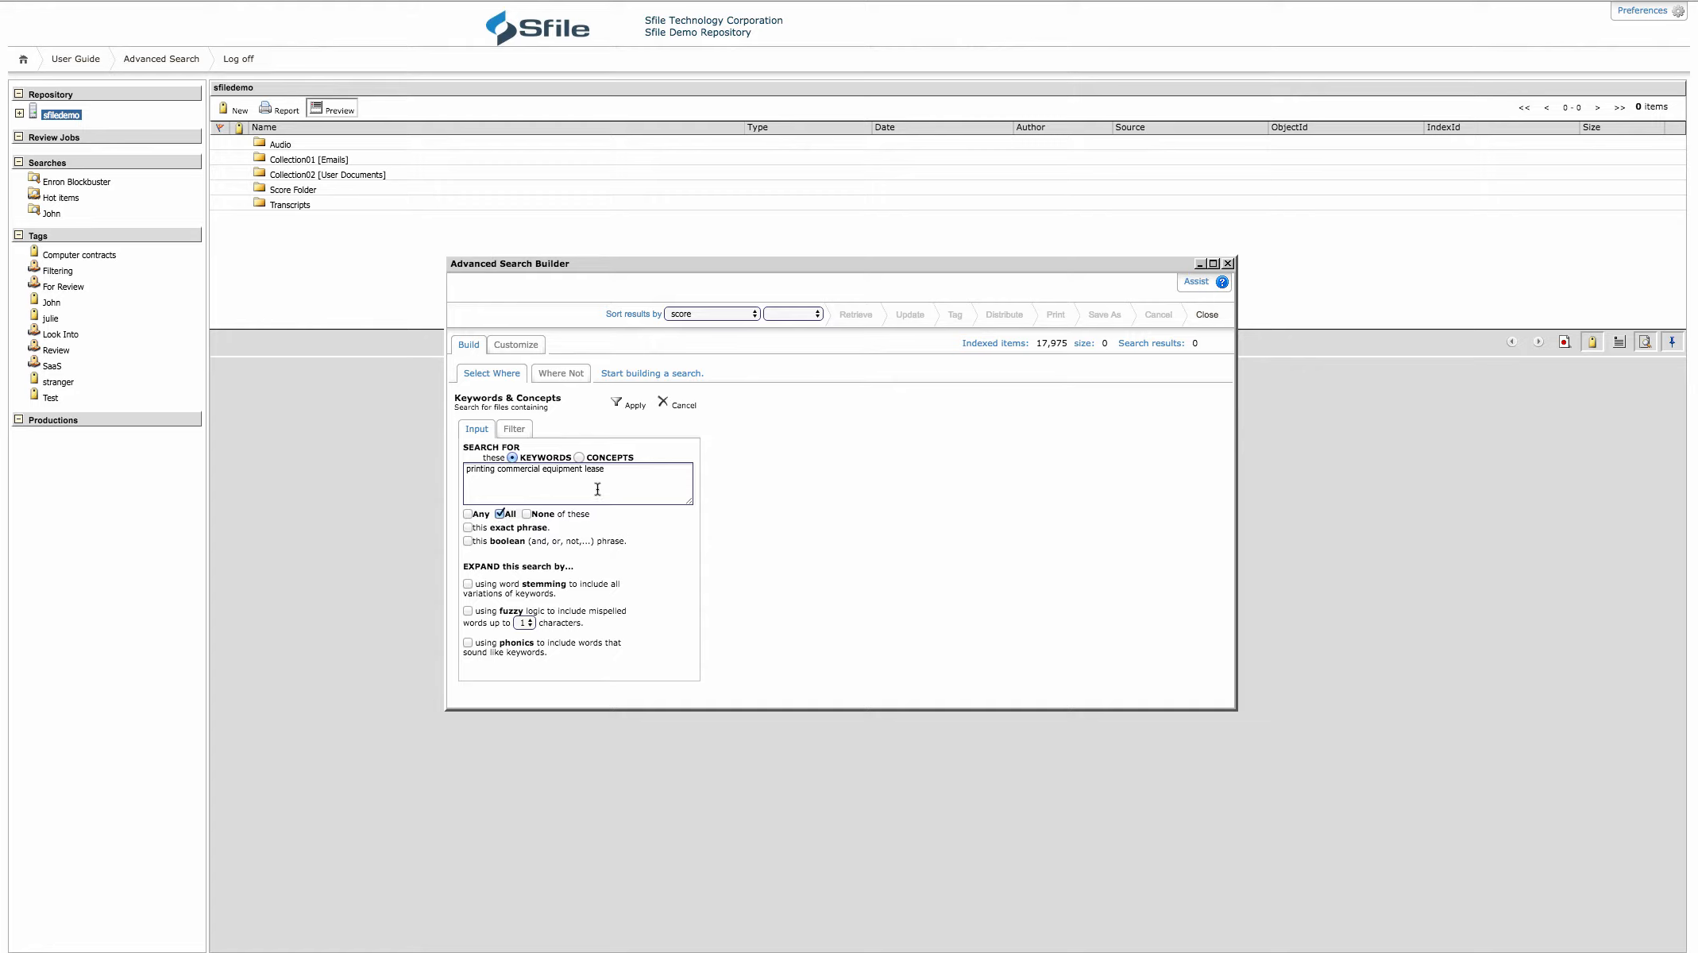
pyautogui.click(645, 414)
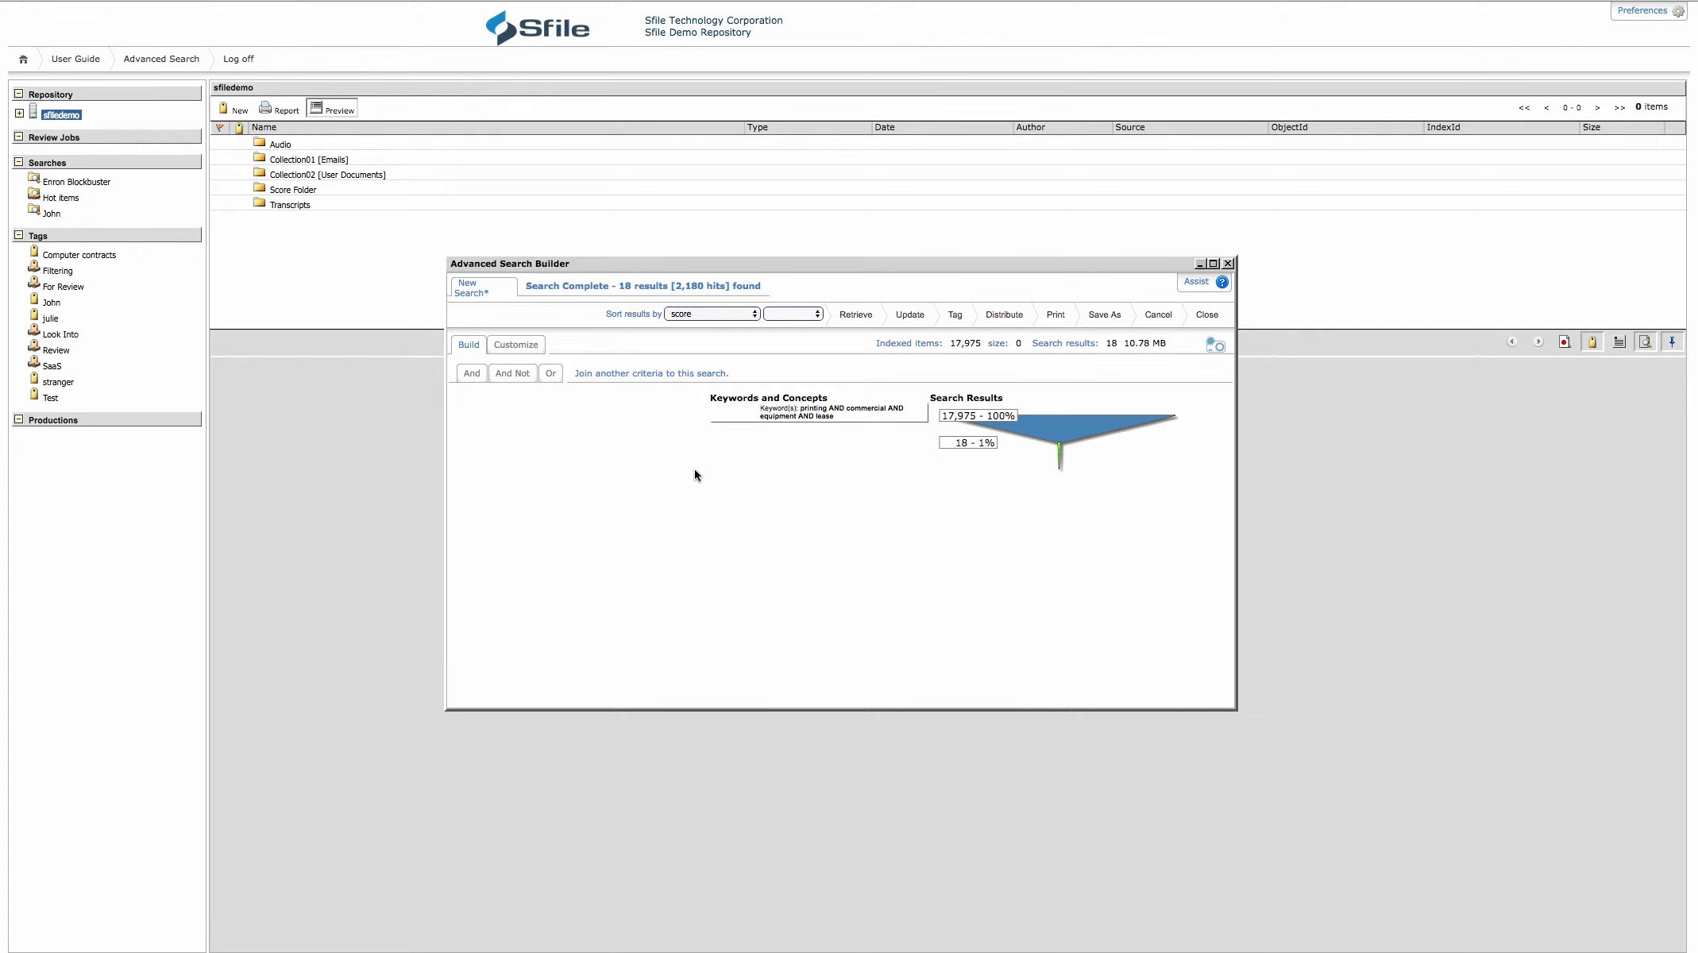
pyautogui.click(862, 316)
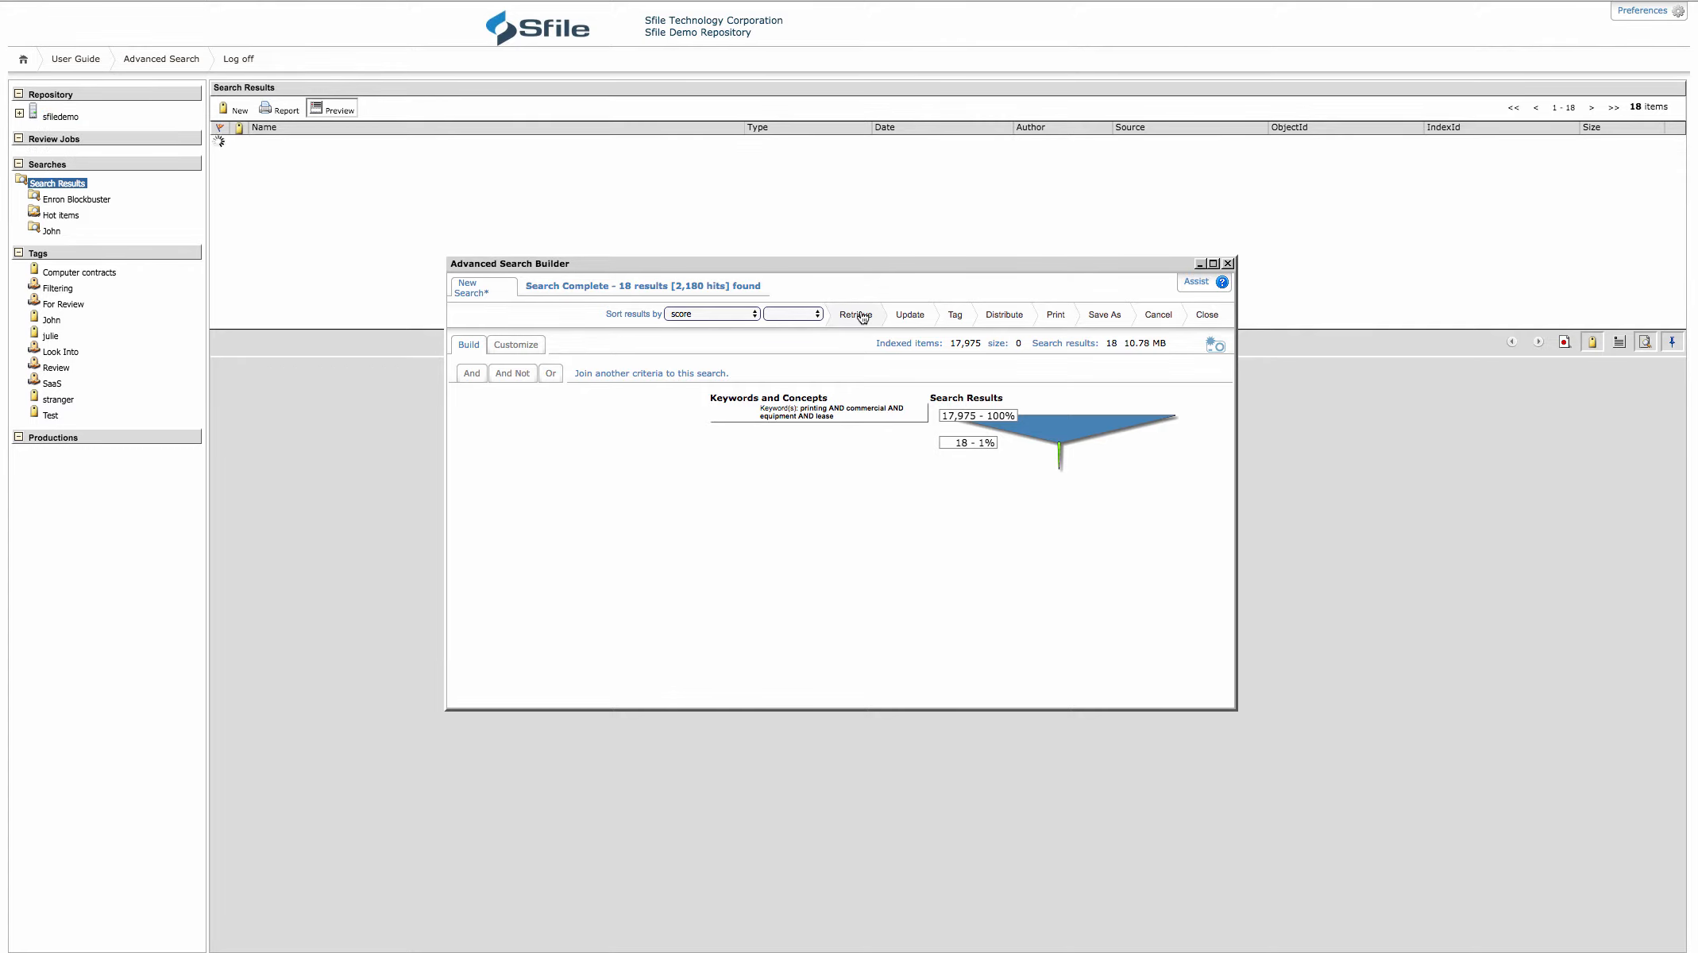
pyautogui.click(1198, 264)
# Open the first Prospects email, detach its preview into an enlarged floating window, and show it in image view
pyautogui.click(387, 143)
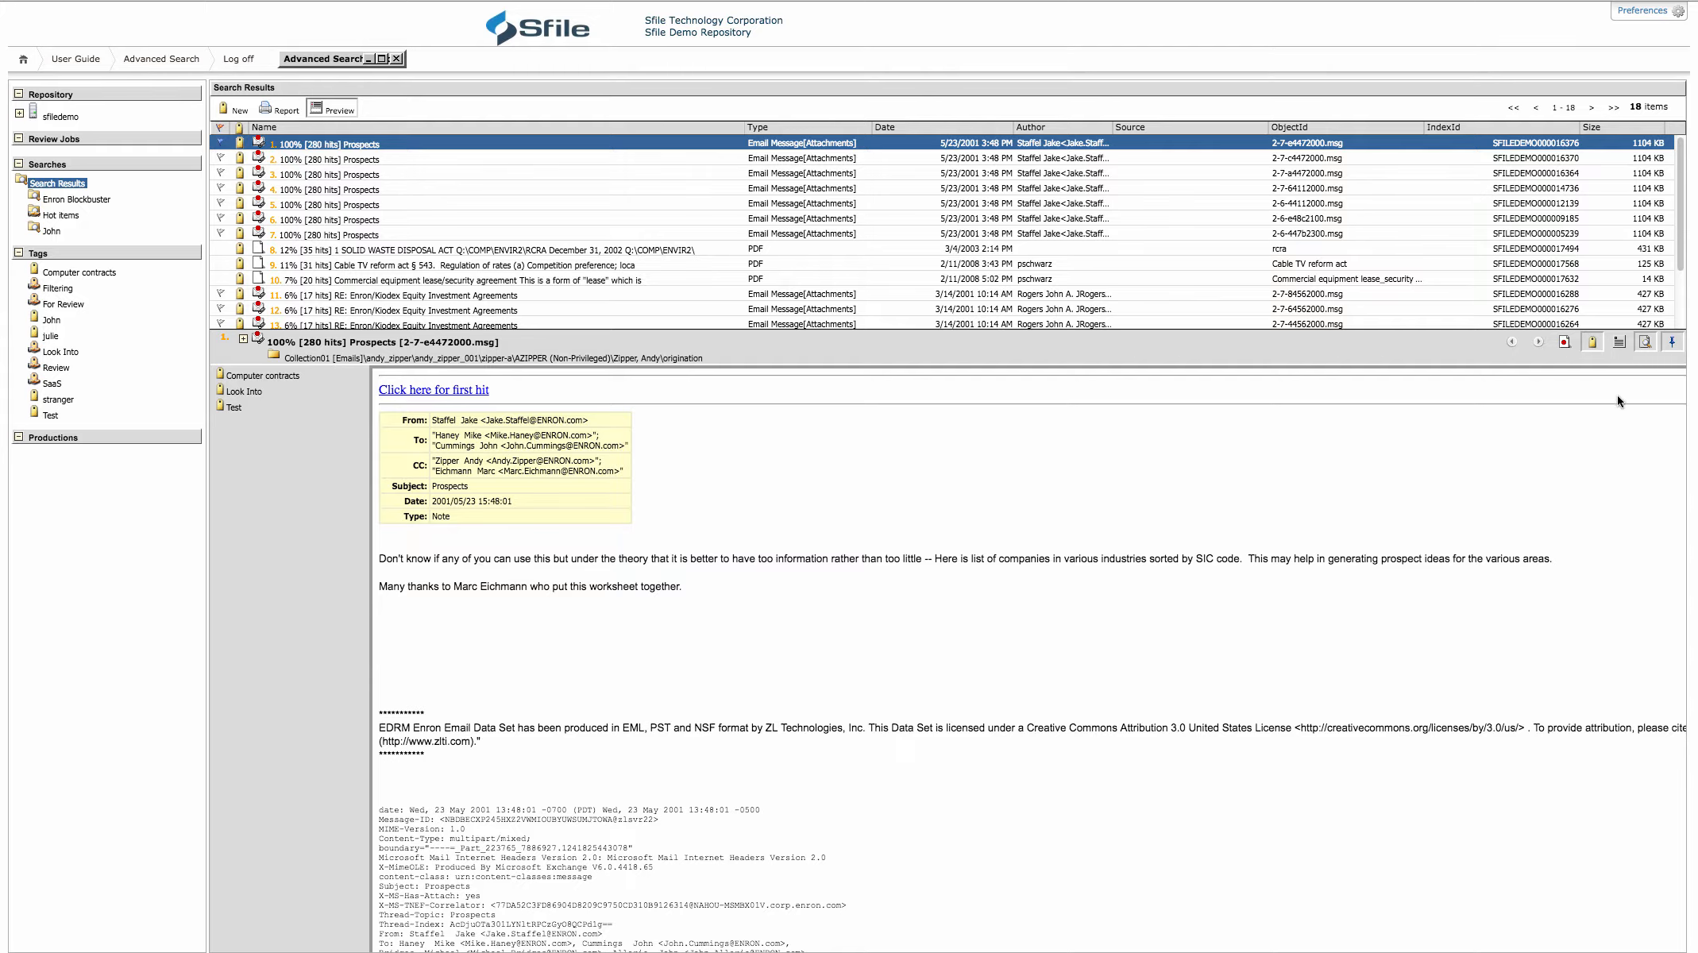
pyautogui.click(1672, 342)
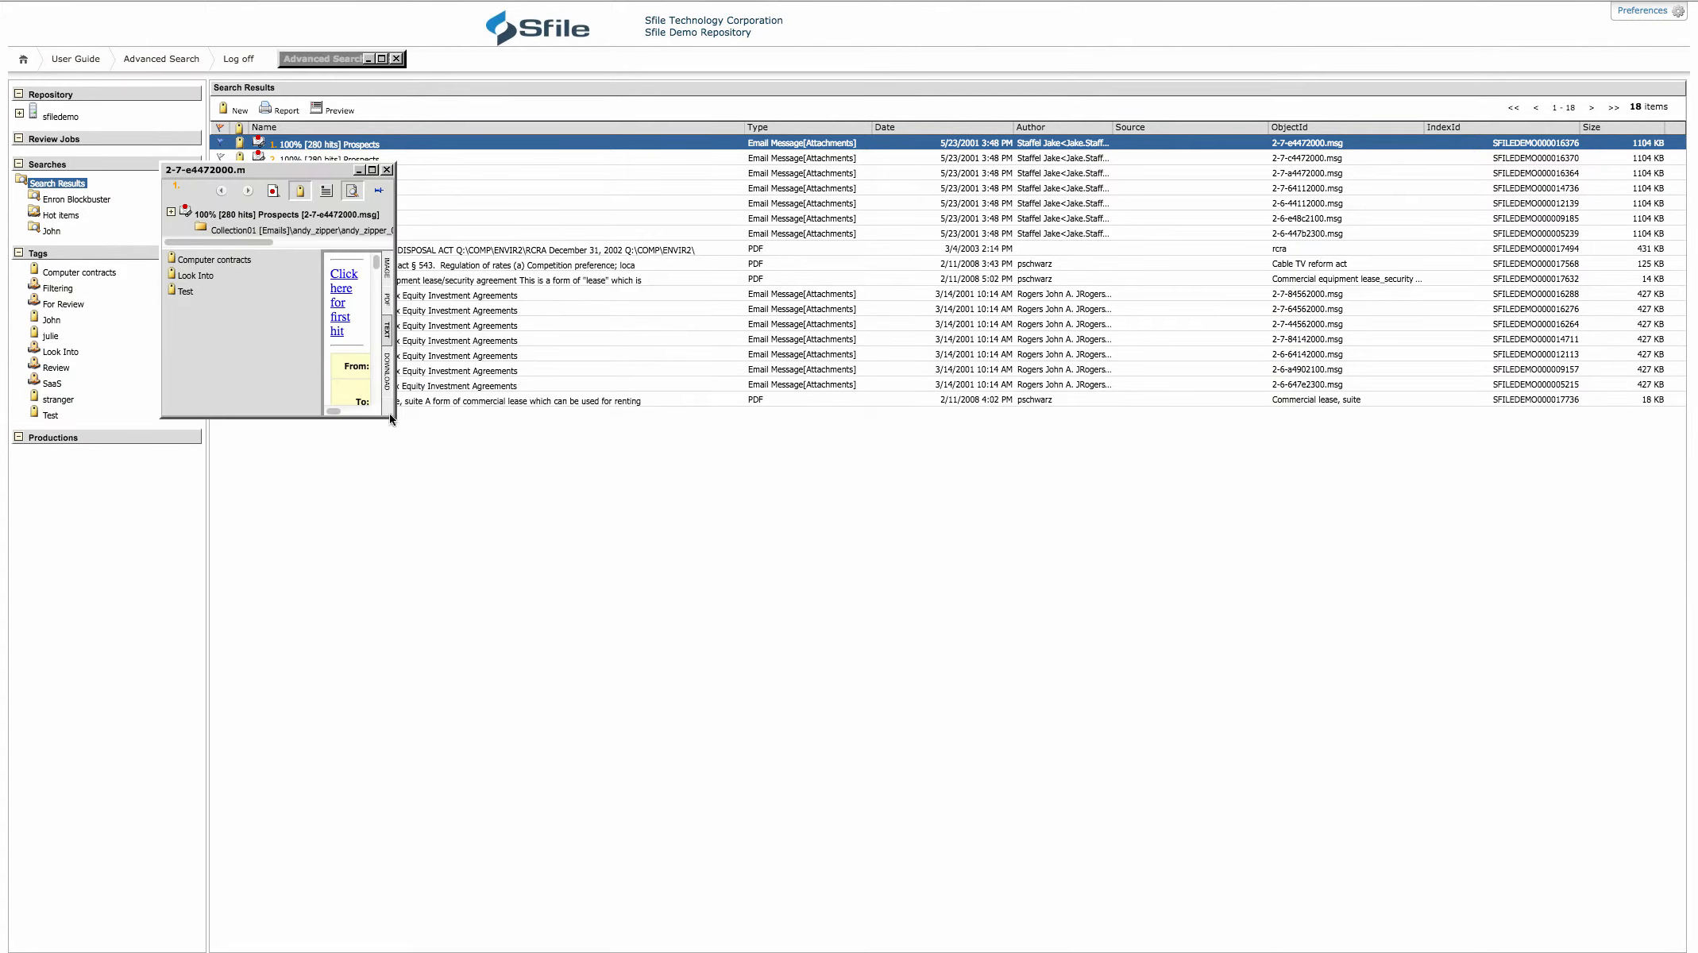
pyautogui.moveTo(397, 417); pyautogui.dragTo(1402, 707)
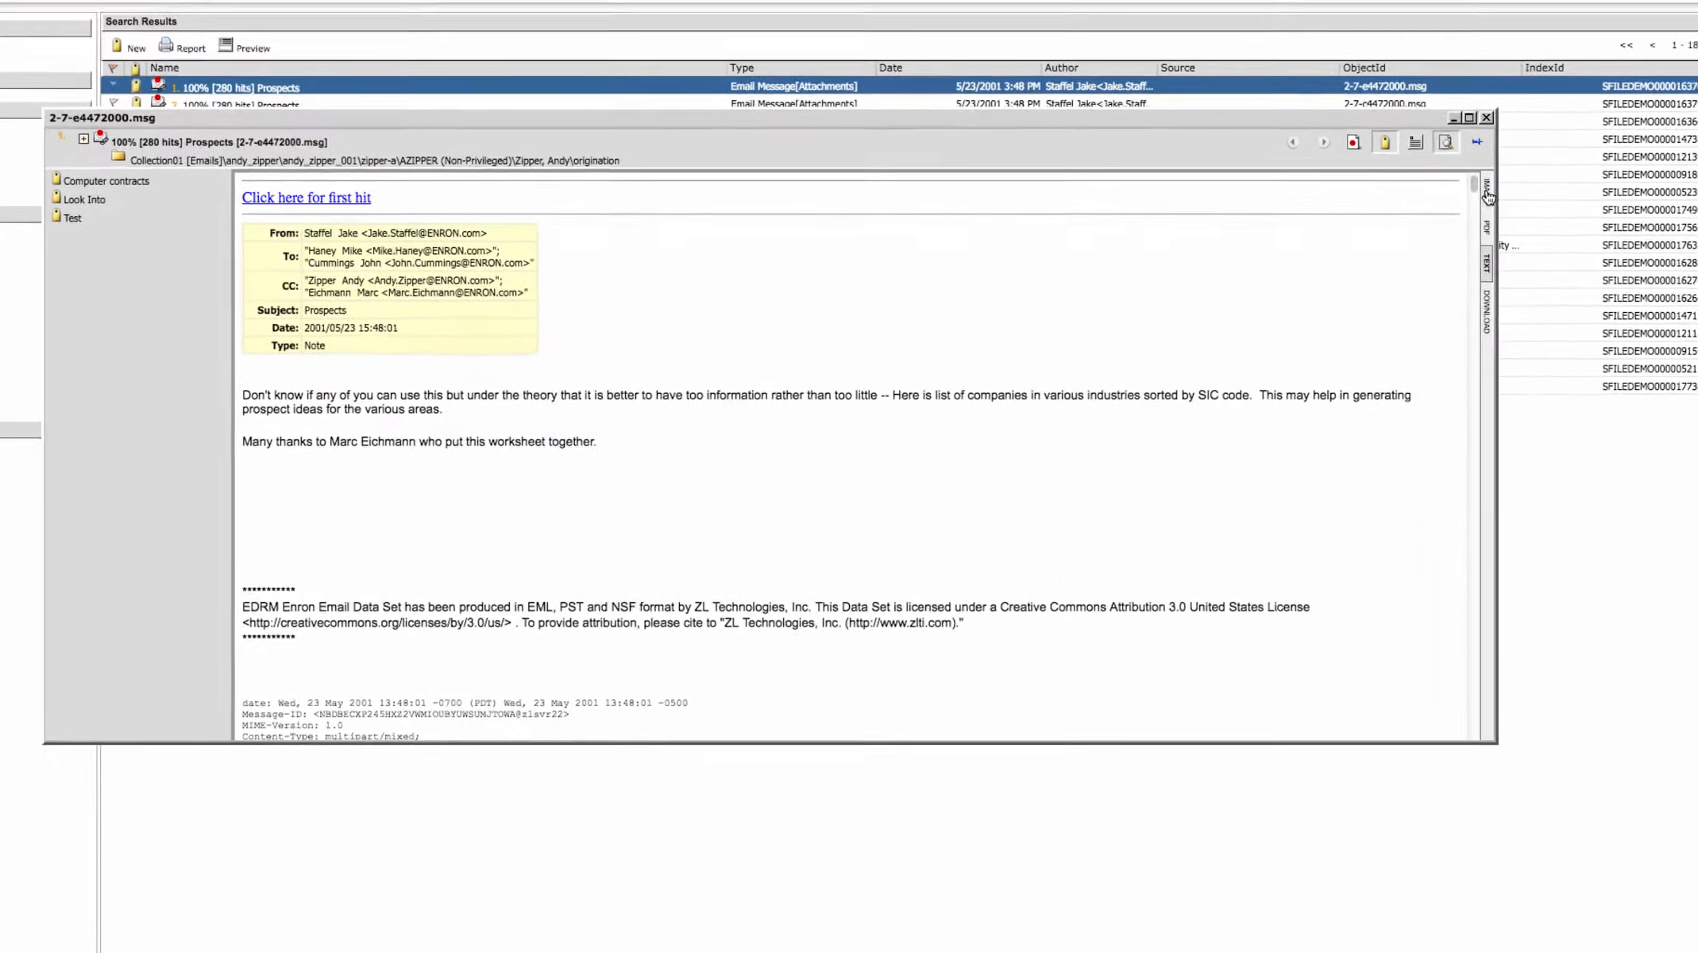
pyautogui.click(1487, 194)
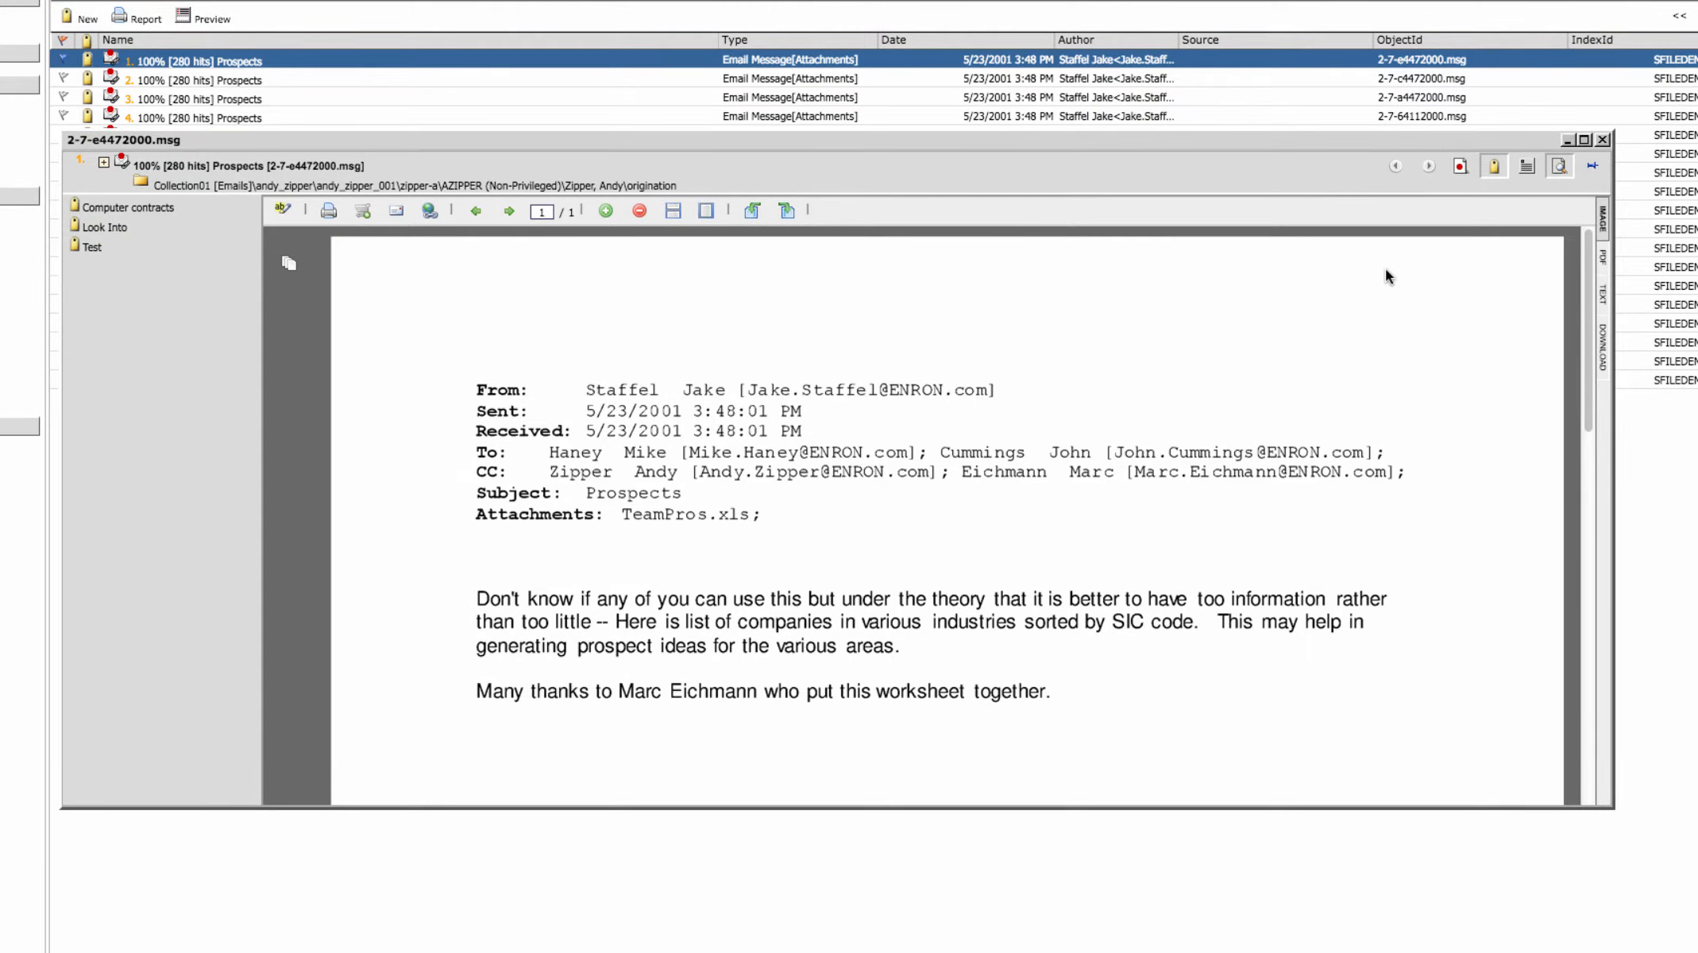
# Edit the first Prospects email's determinations to add Non-Relevant, and save the change while switching to the second email
pyautogui.click(1462, 169)
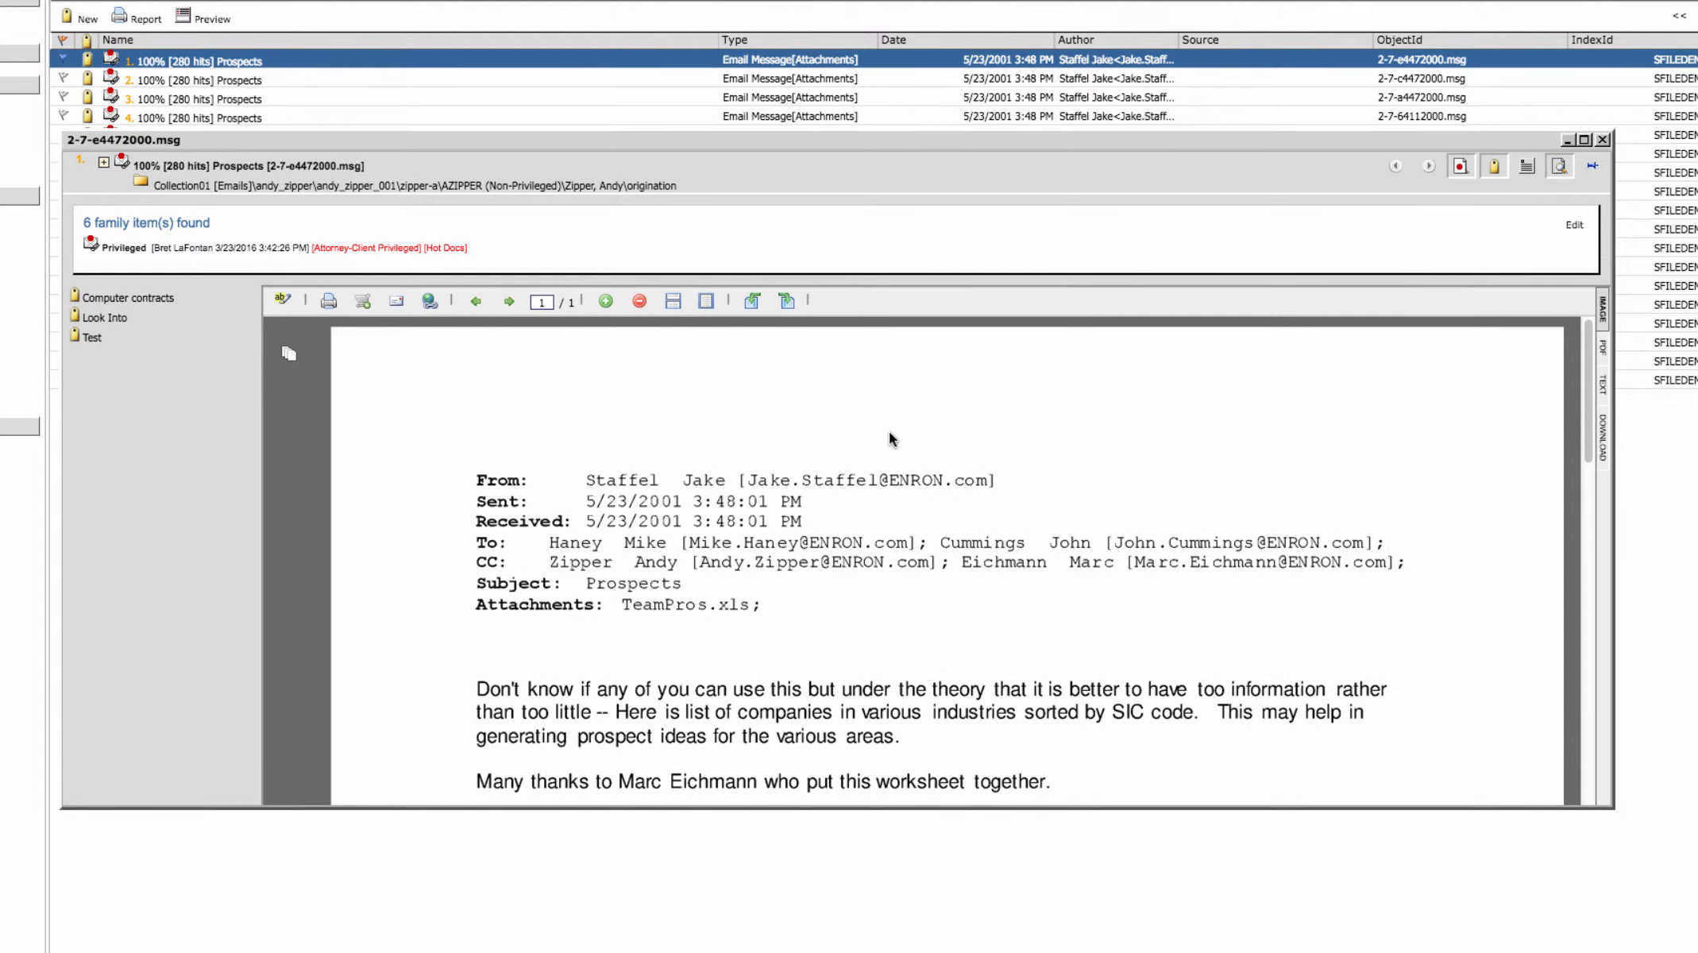
pyautogui.click(1574, 228)
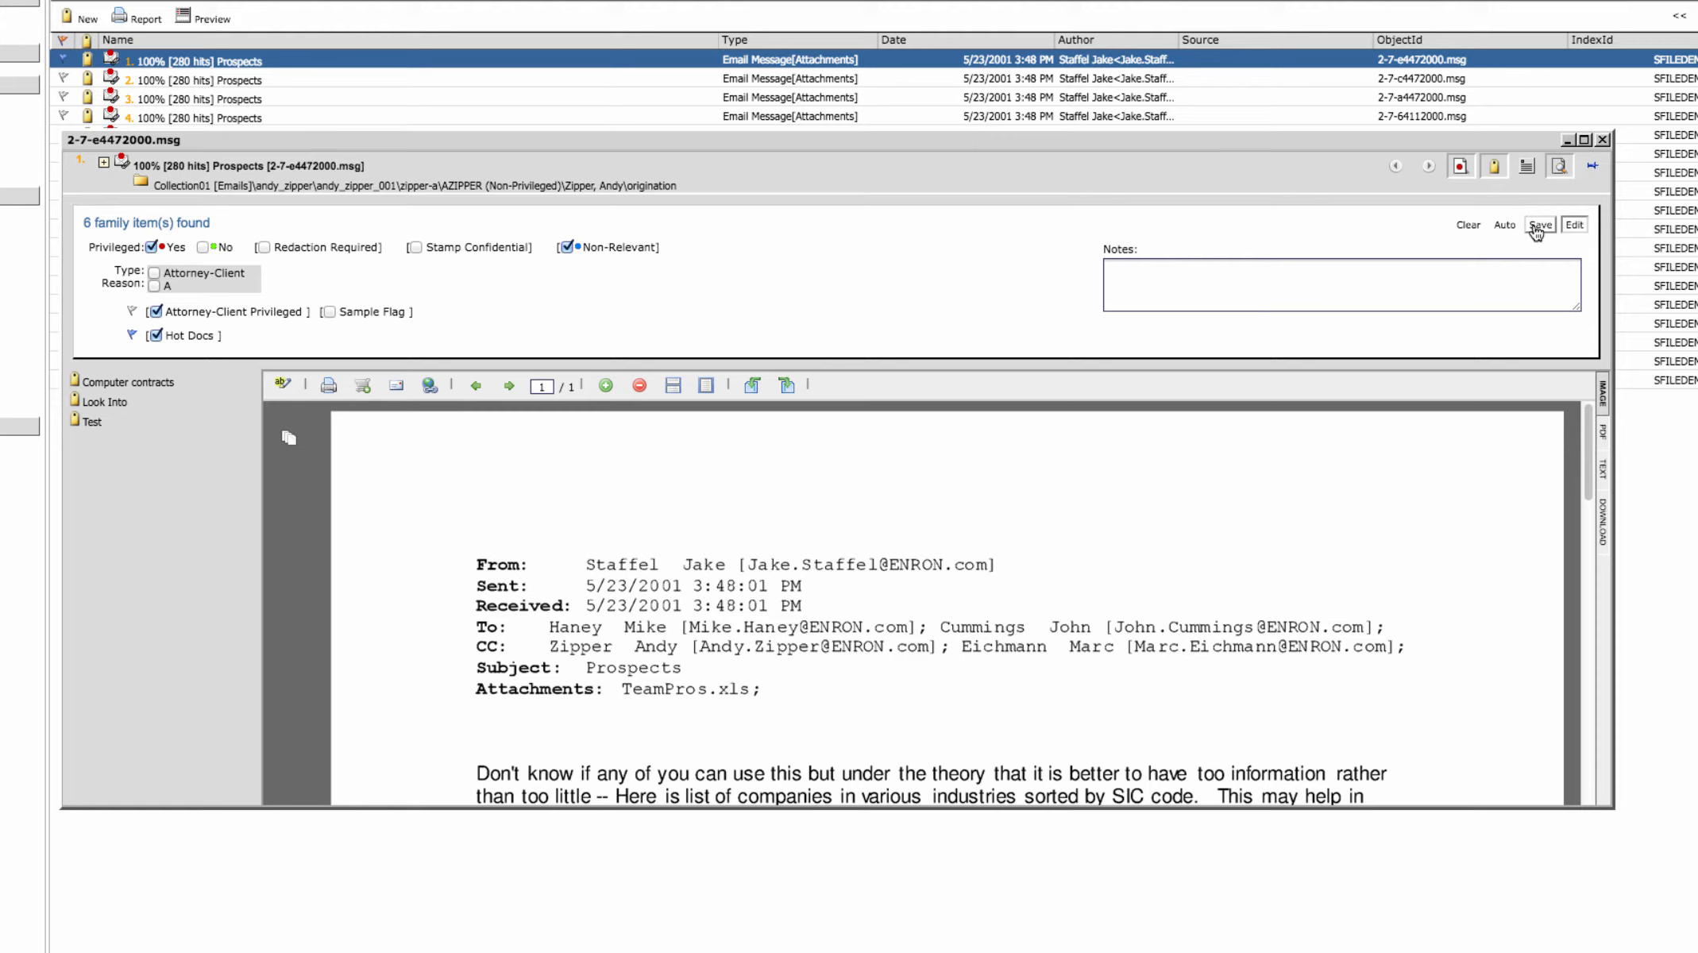
pyautogui.click(320, 77)
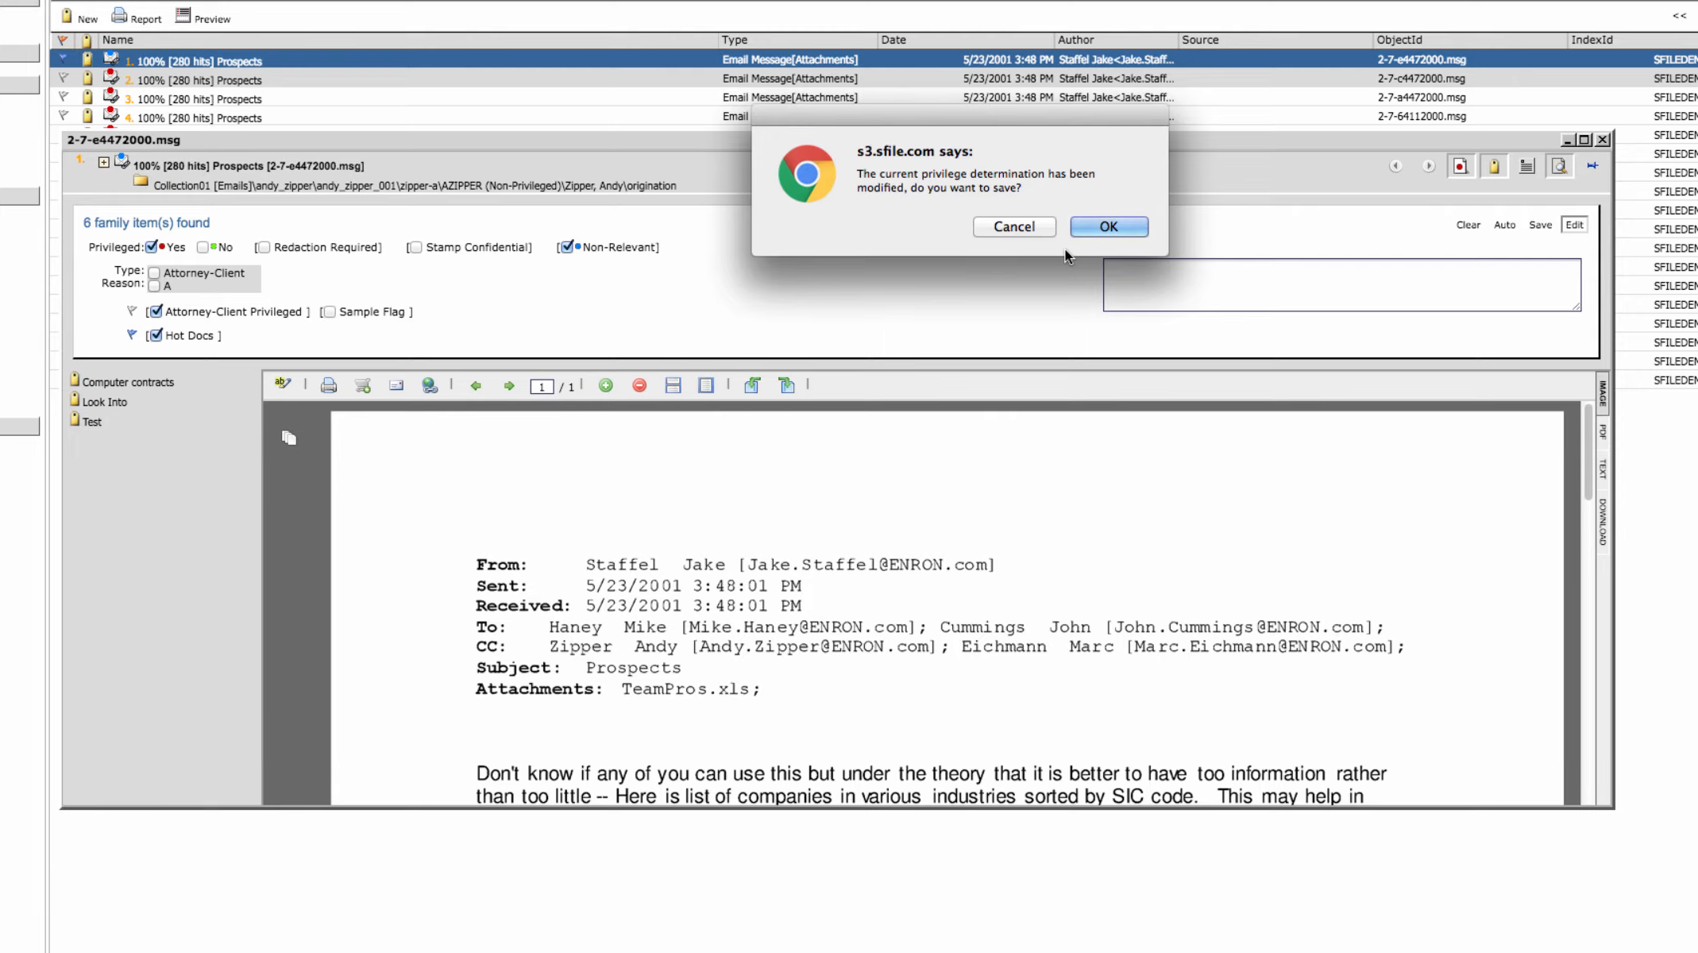
pyautogui.click(1108, 226)
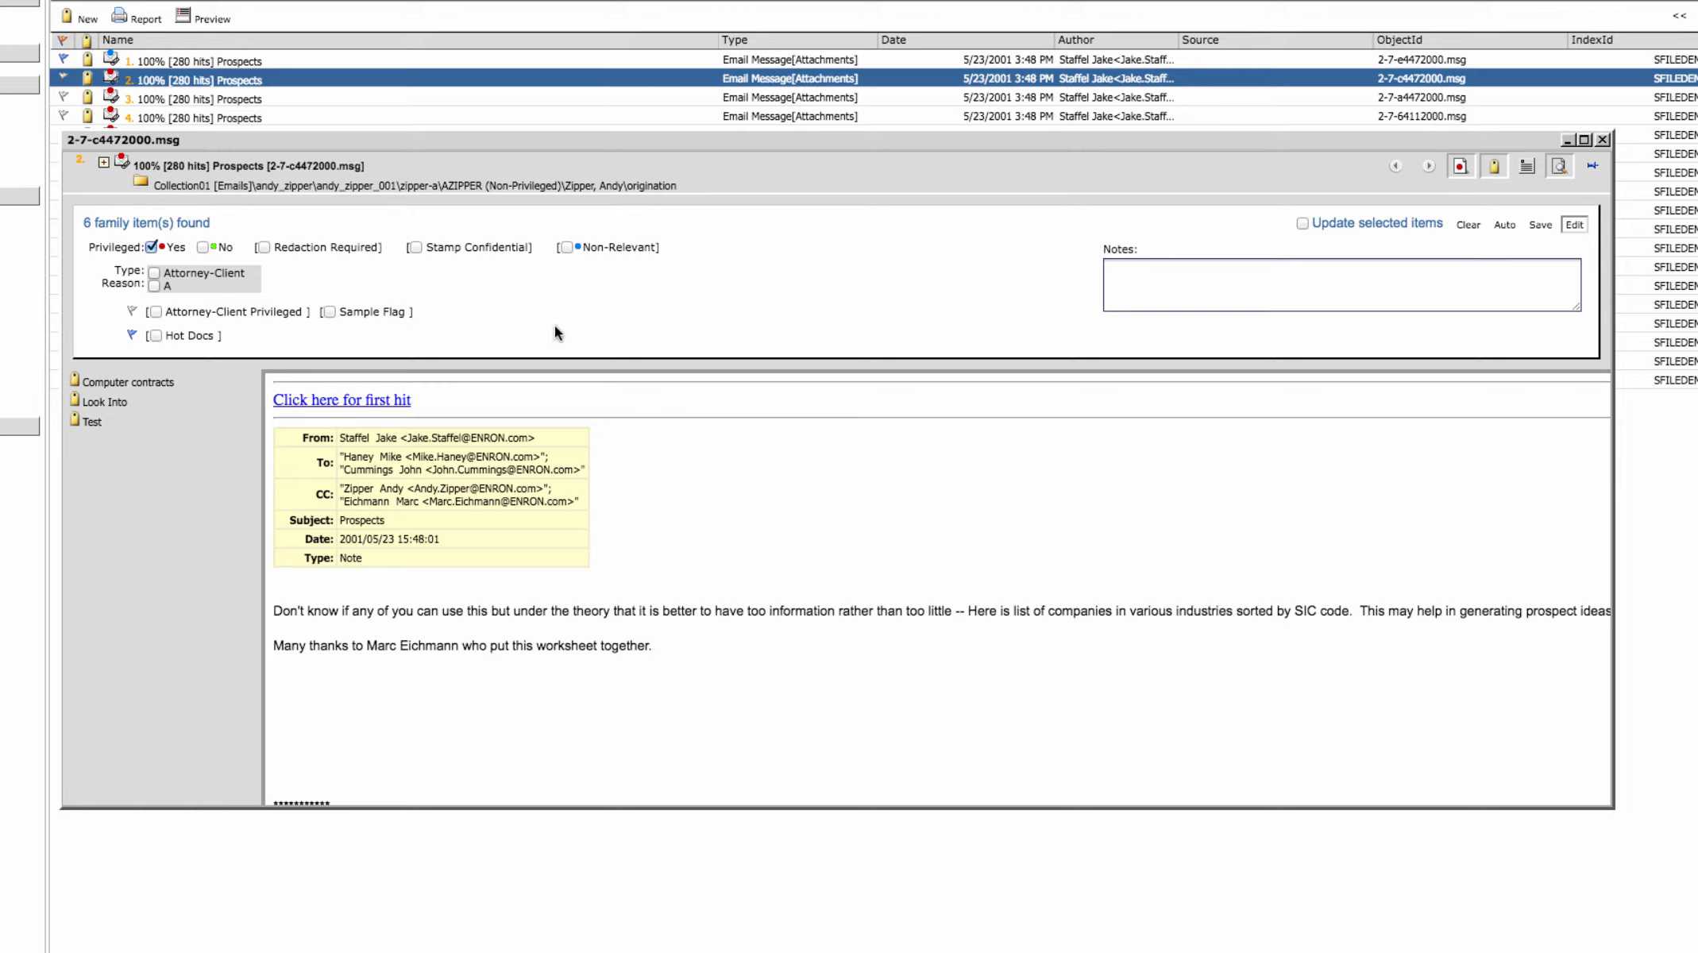
# Save the second Prospects email as not privileged and the third Prospects email as privileged
pyautogui.click(201, 247)
pyautogui.click(1540, 227)
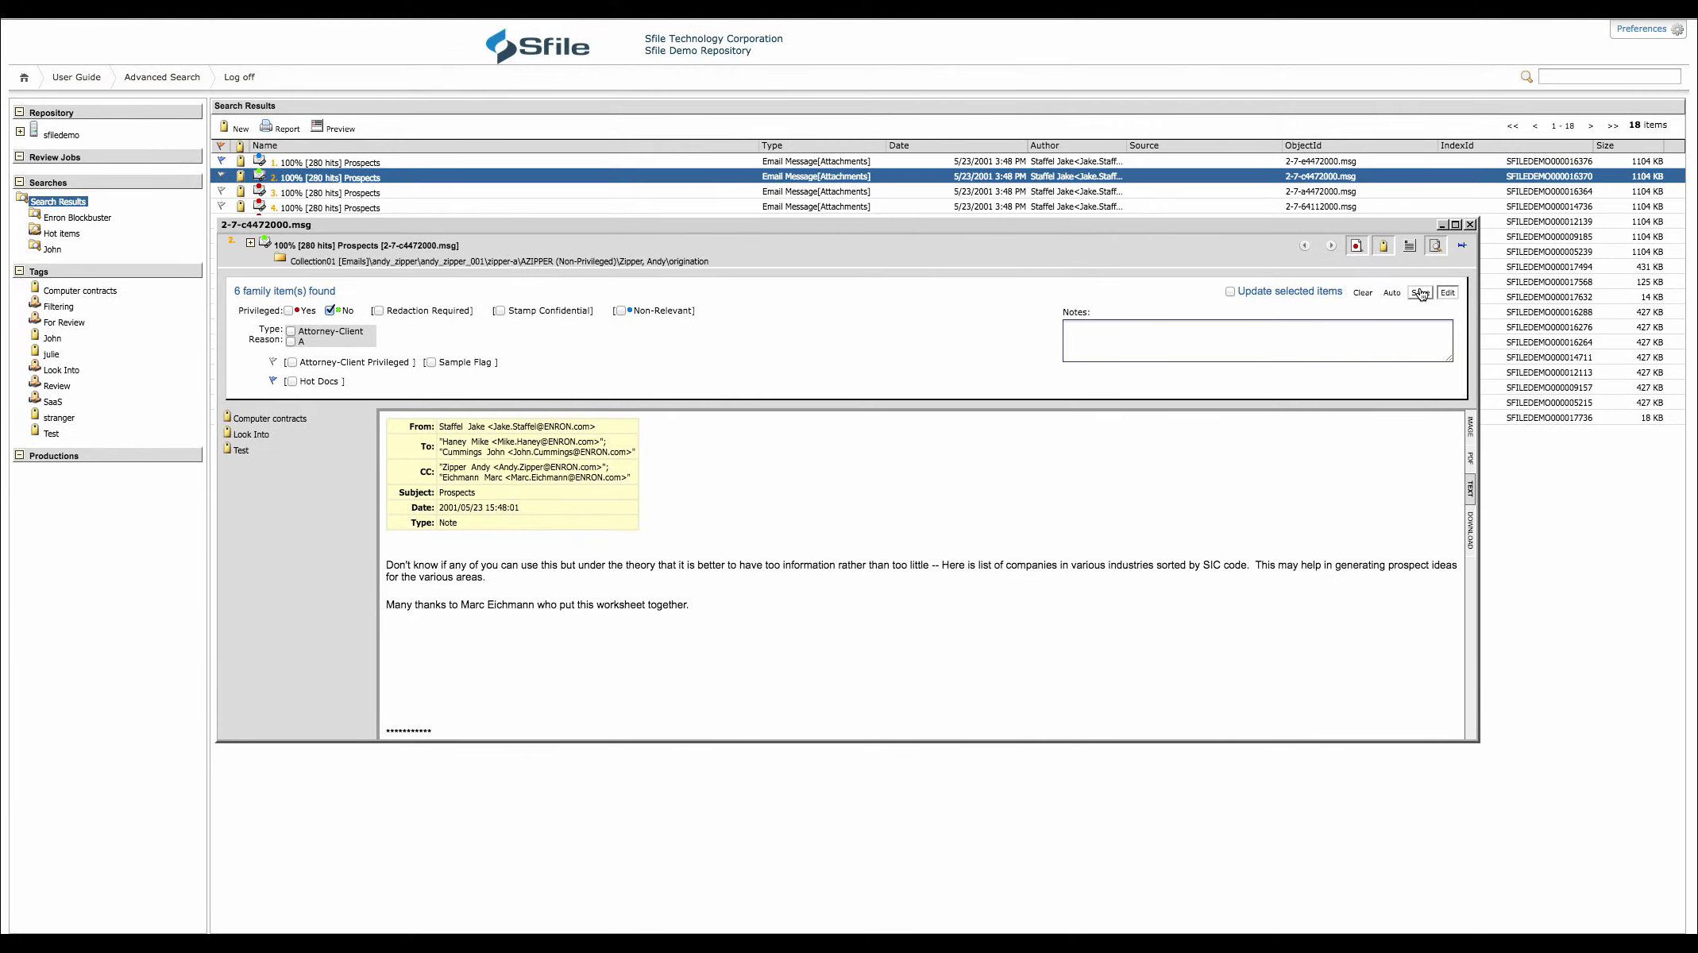
pyautogui.click(378, 191)
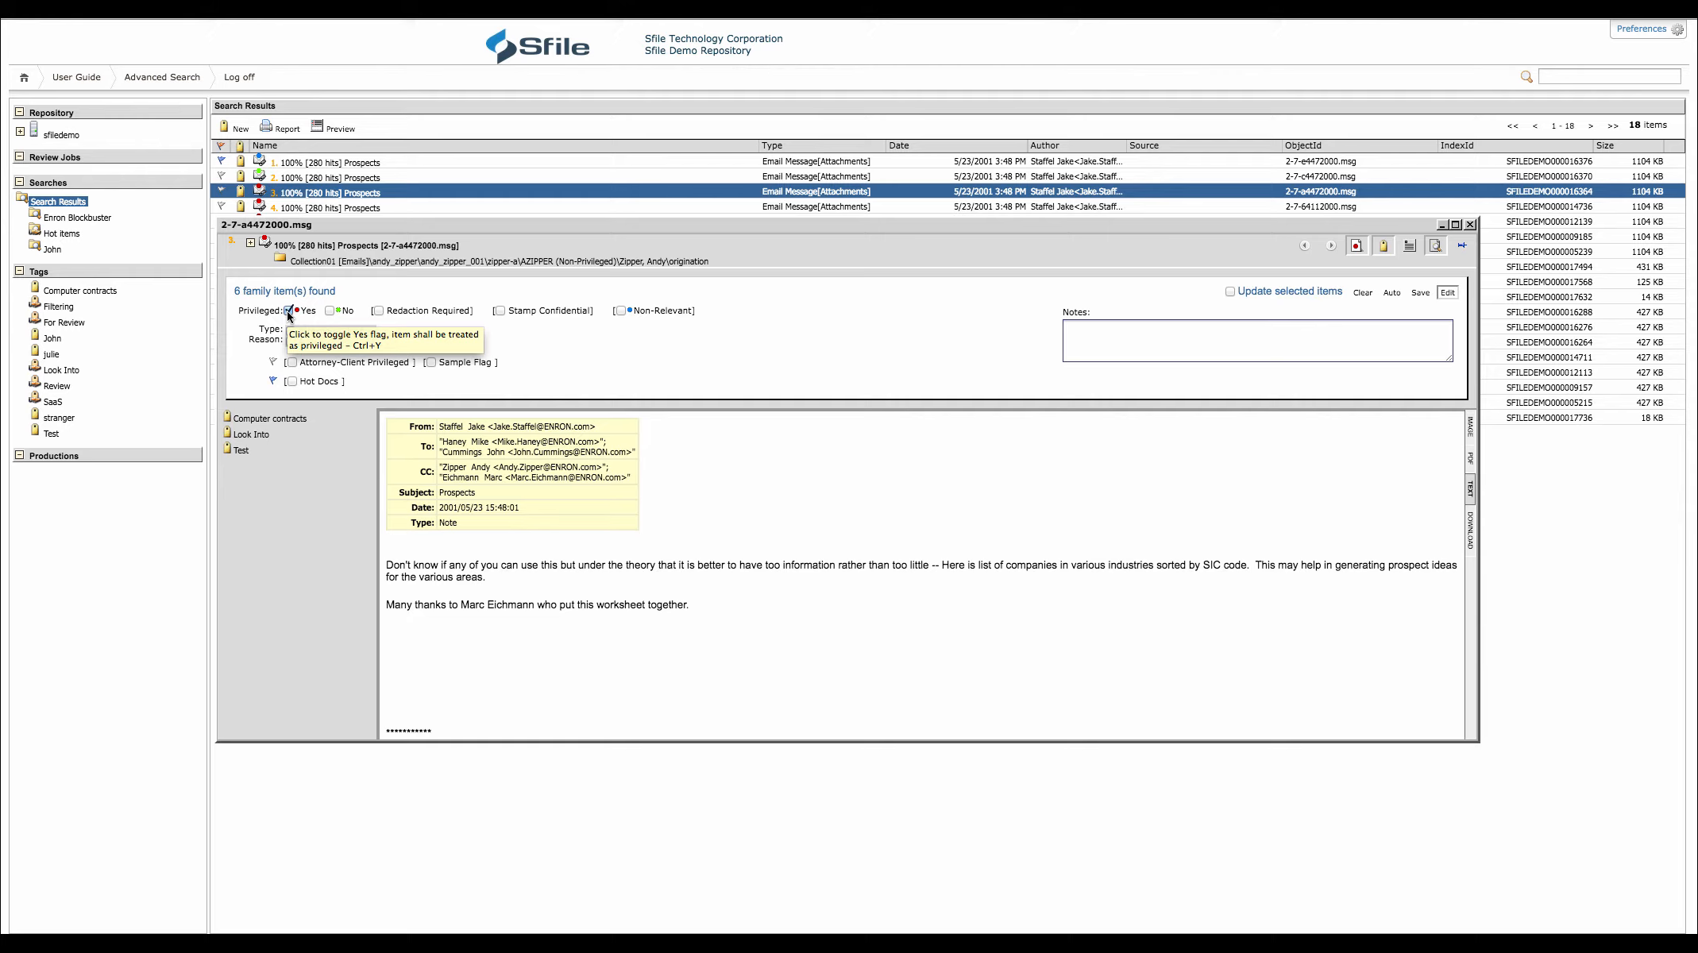
pyautogui.click(1109, 328)
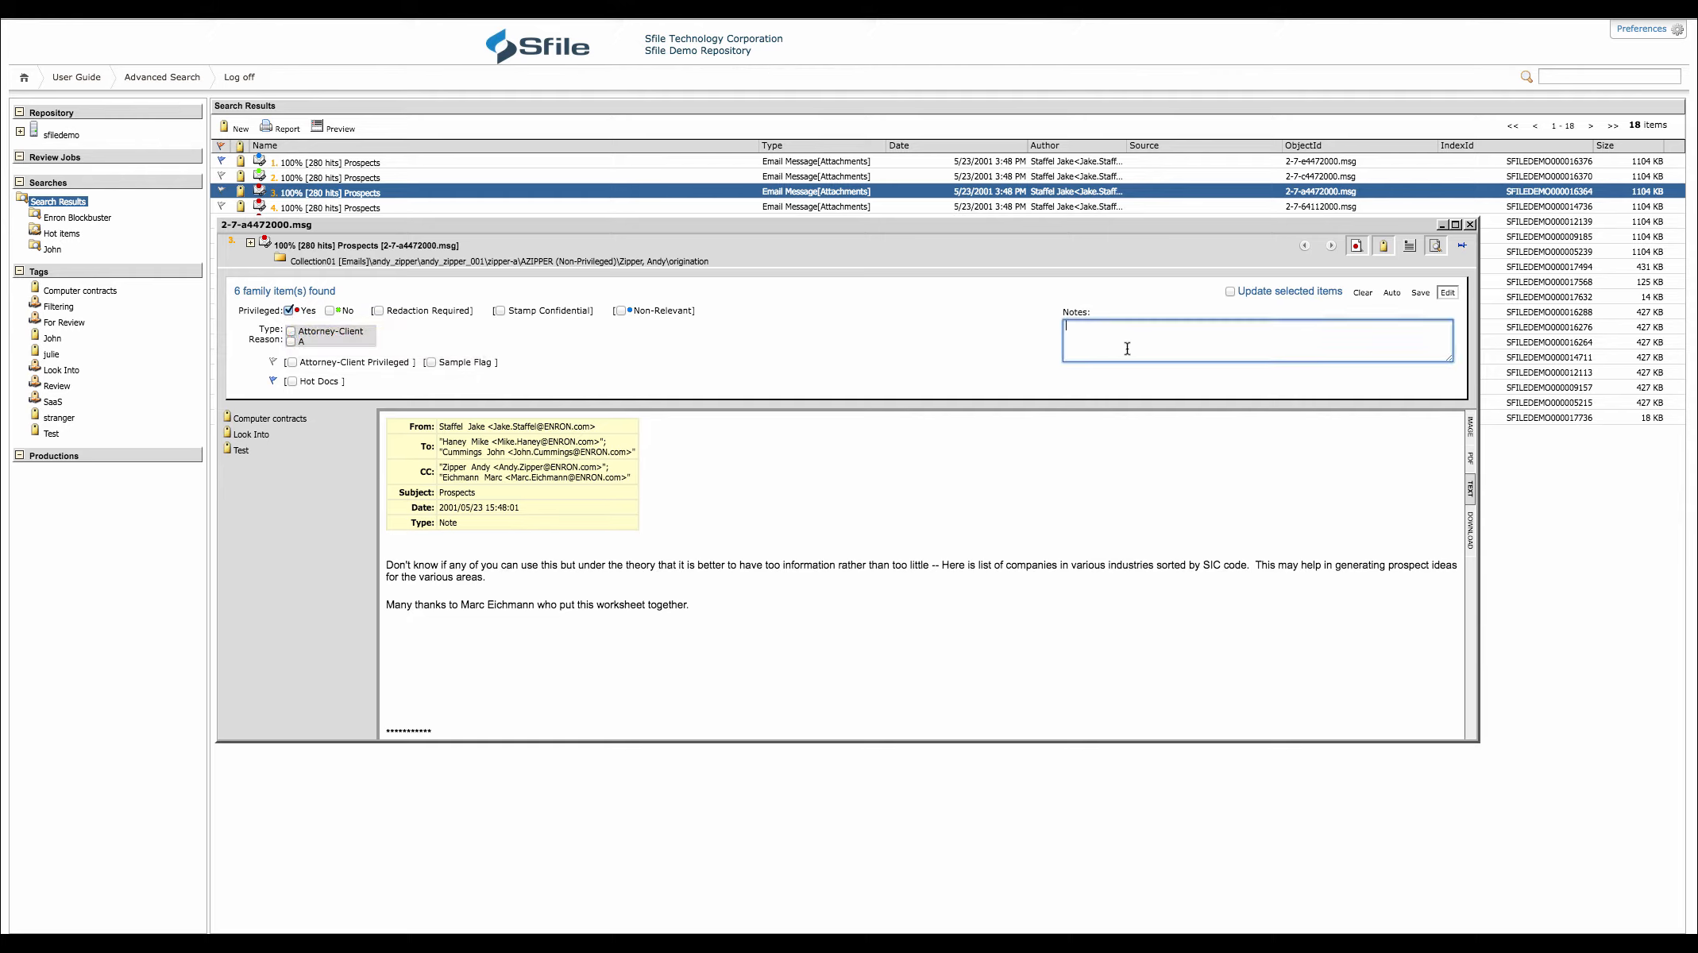
pyautogui.click(1420, 293)
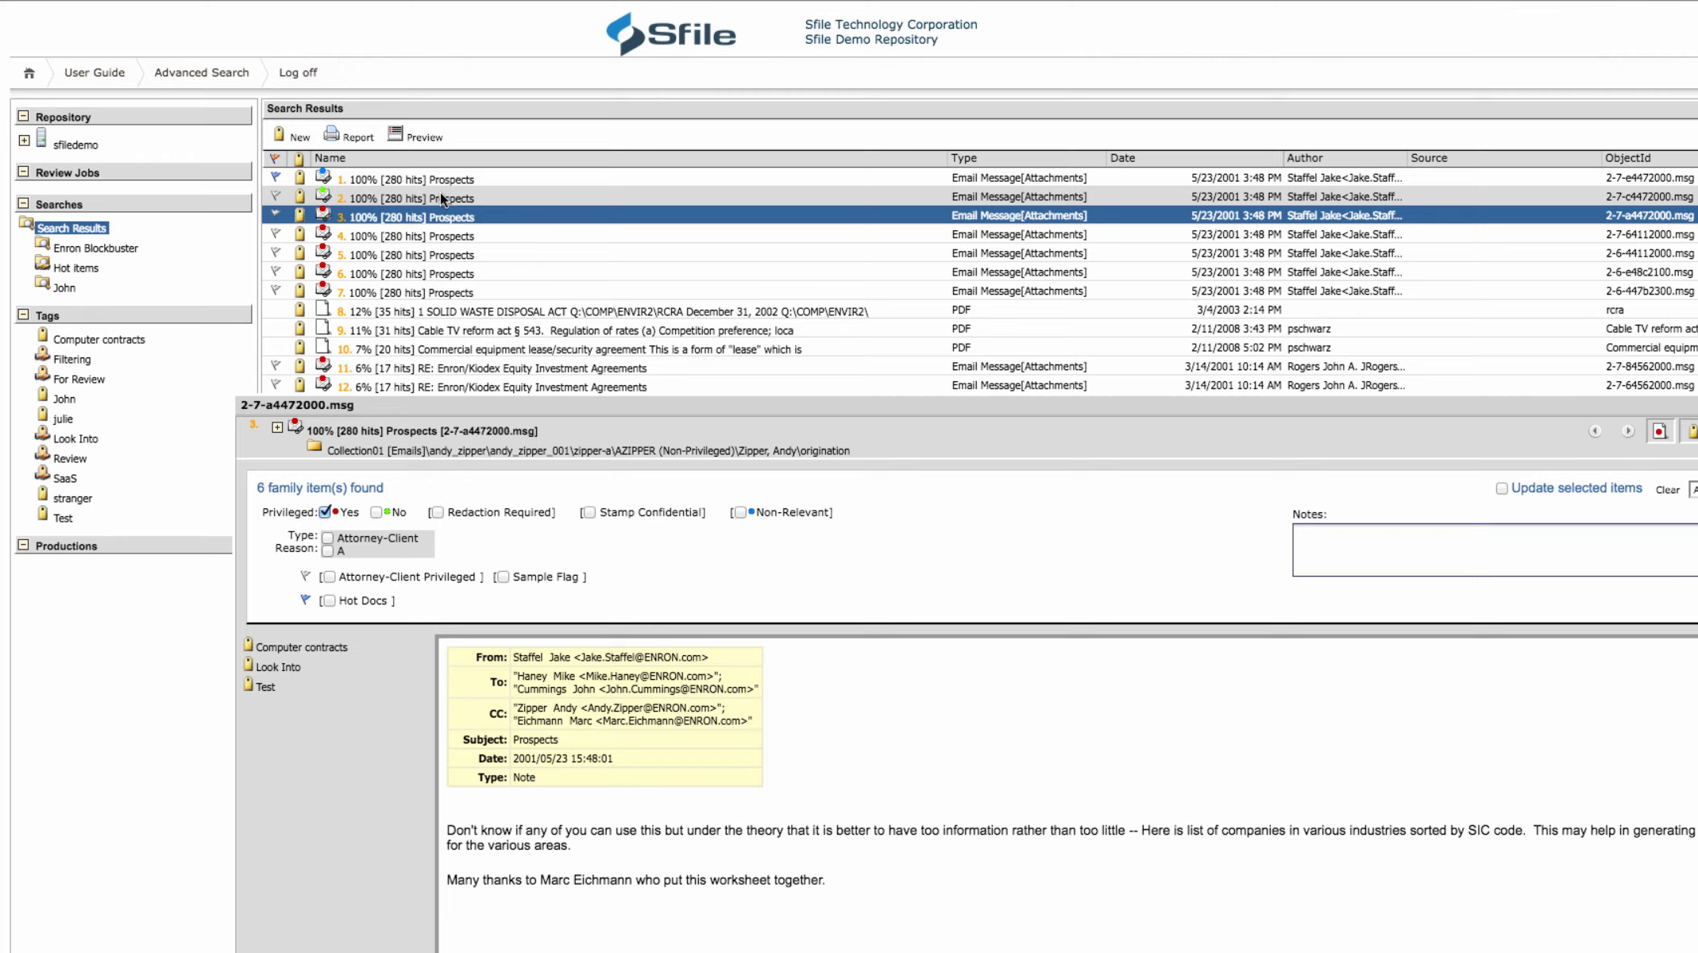
# Review the saved determinations of the Prospects emails in the results list, starting with the first one
pyautogui.click(441, 185)
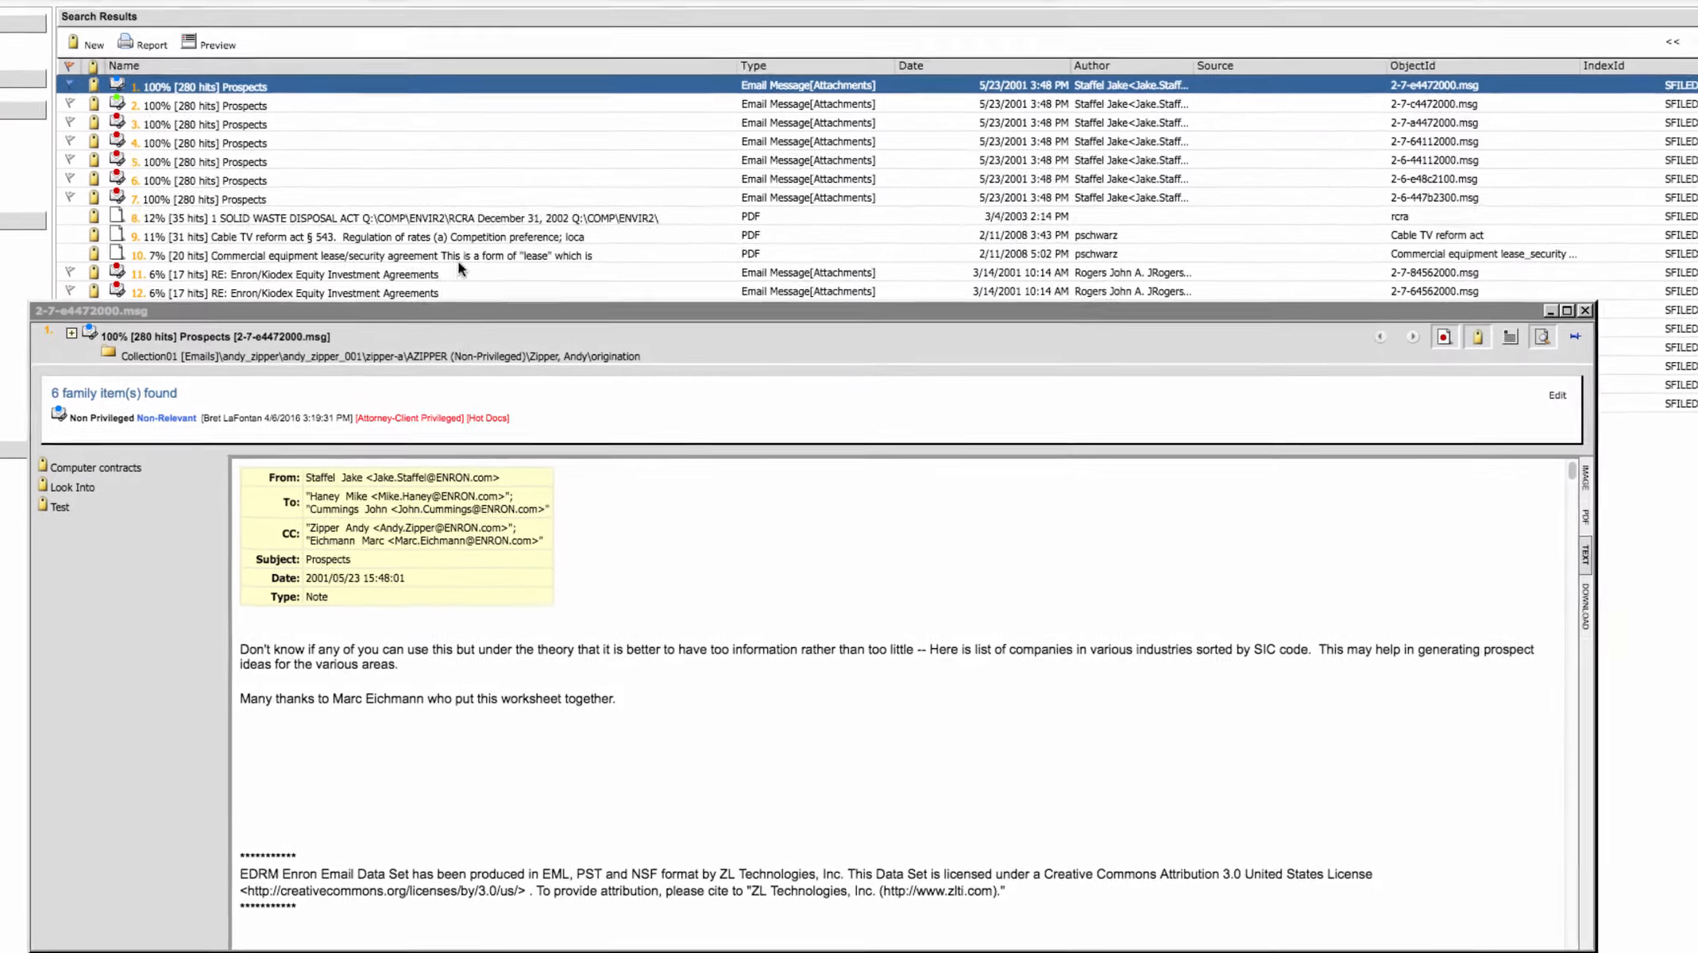
pyautogui.click(234, 161)
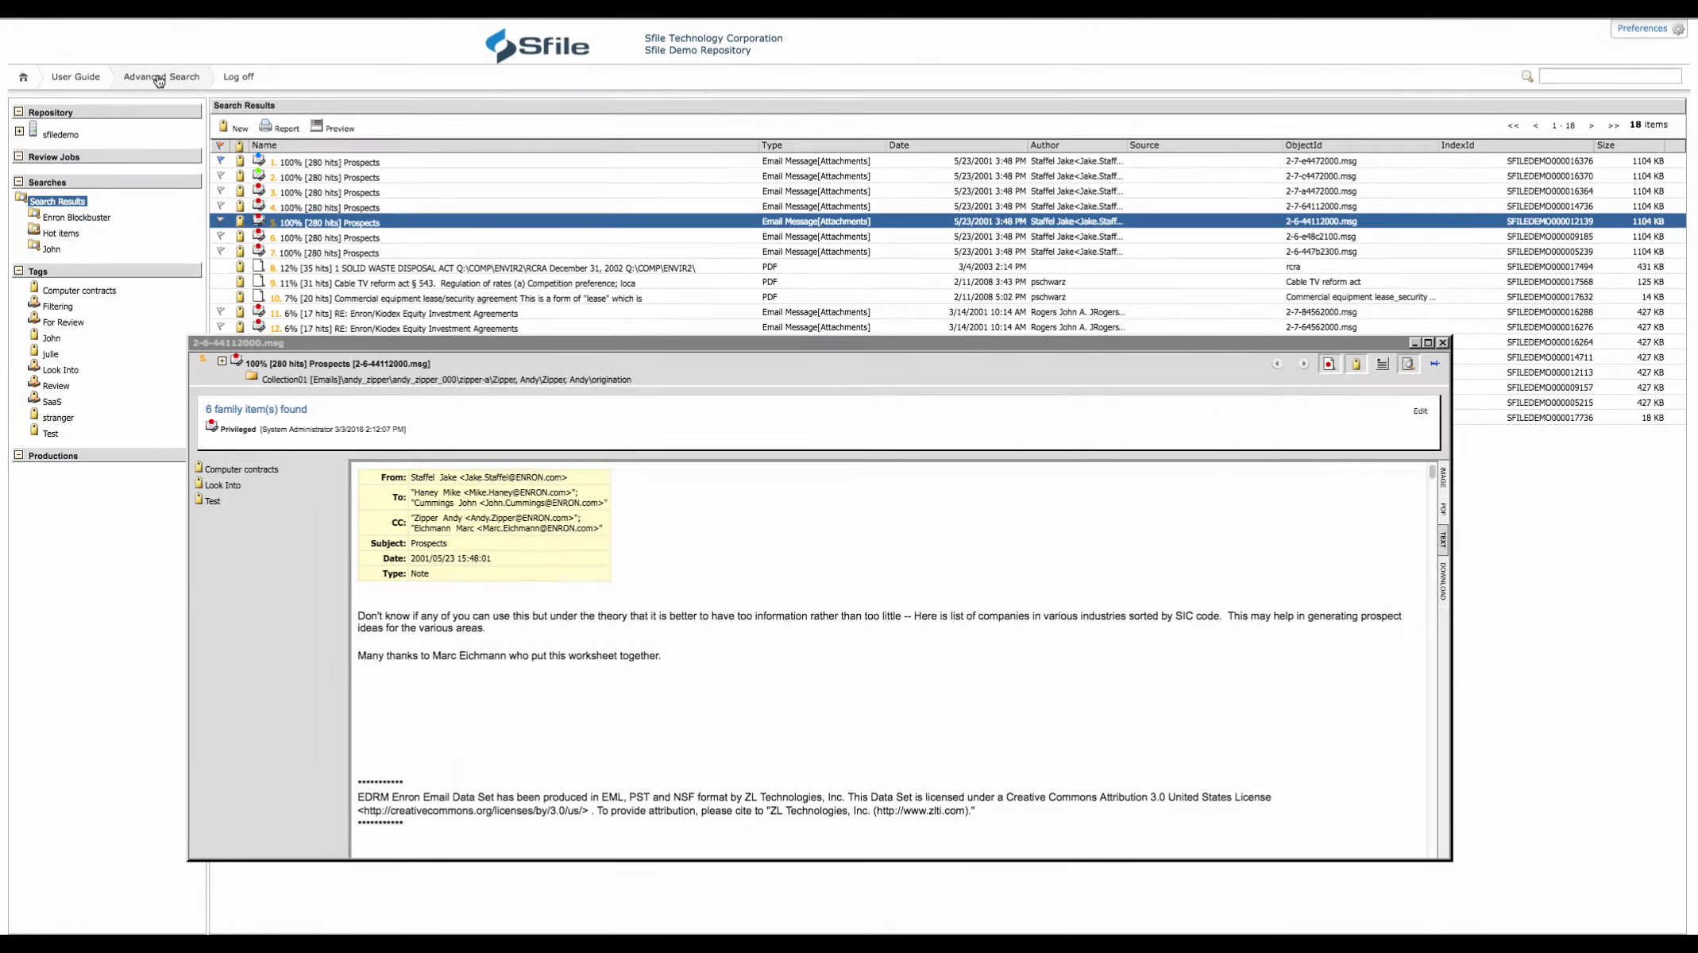
# Start a new advanced search filtered by the determination Files Determined Privileged
pyautogui.click(159, 77)
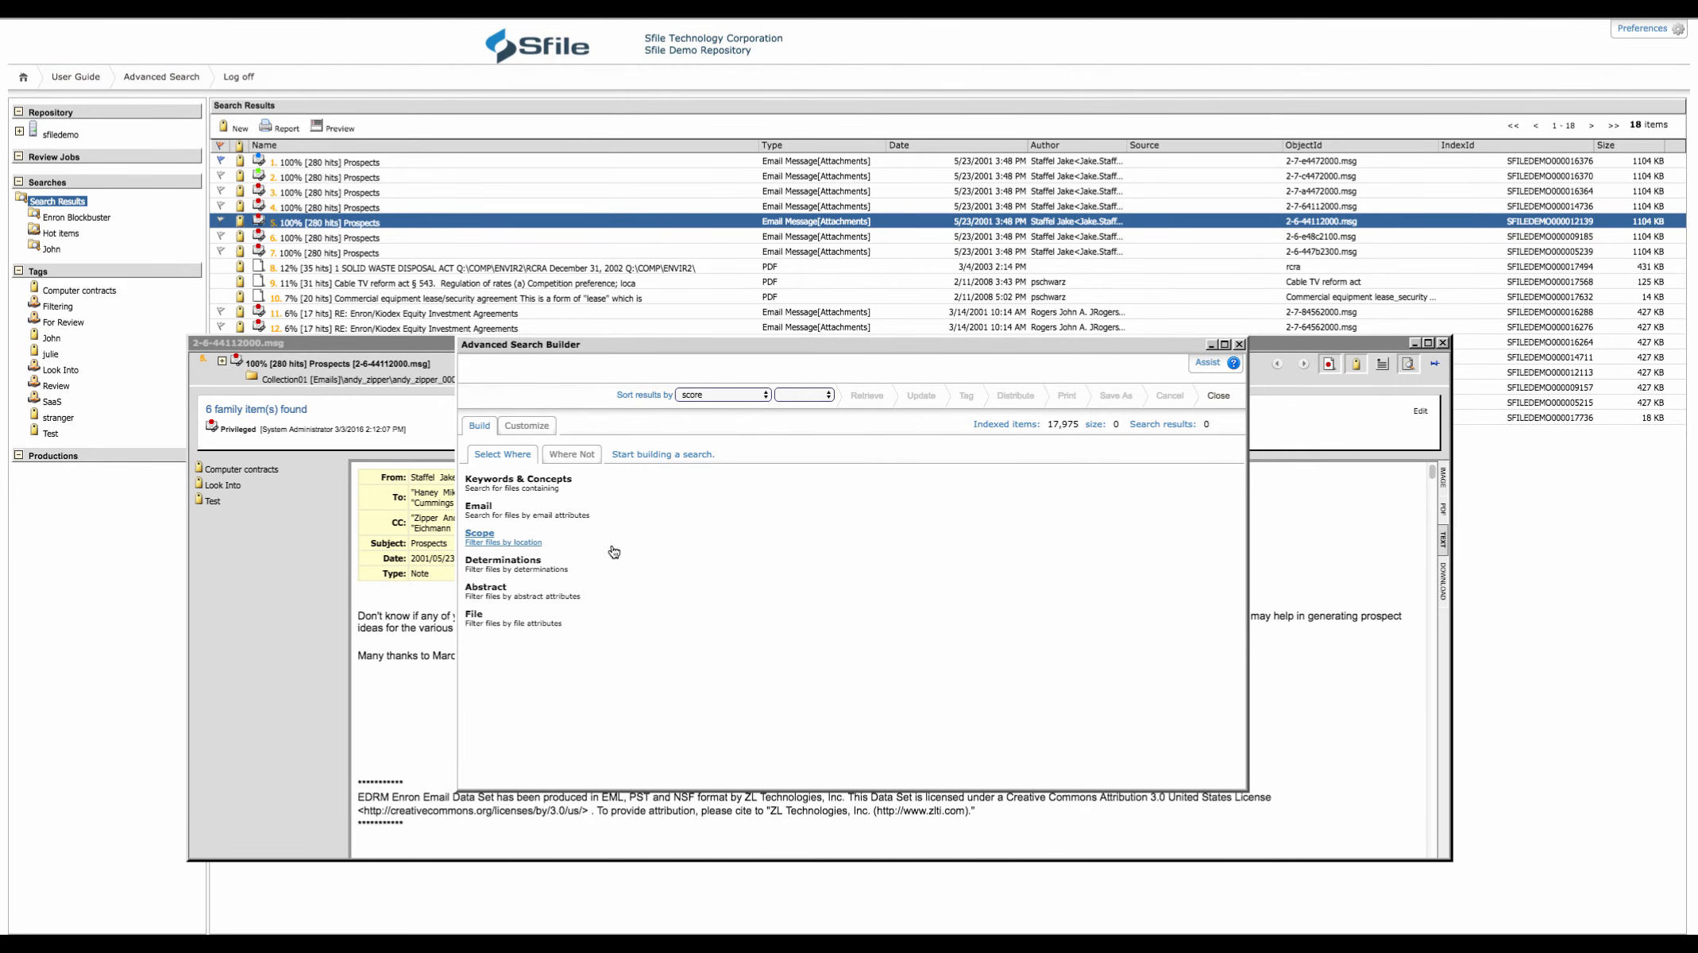
pyautogui.click(524, 561)
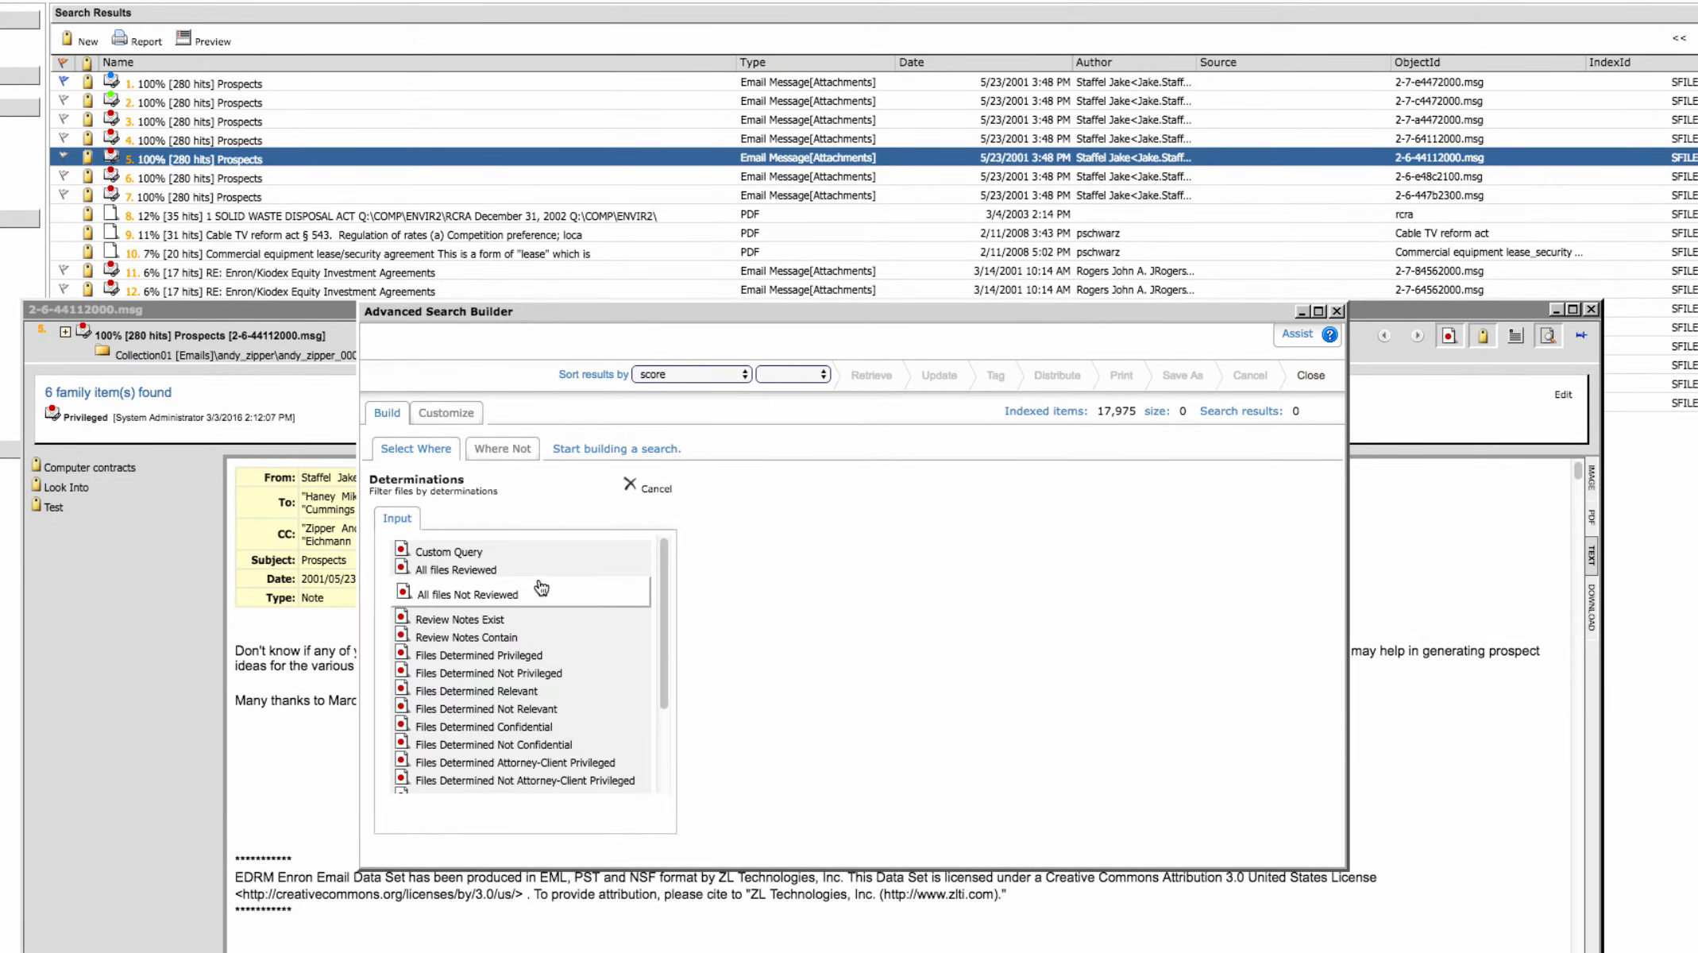
pyautogui.click(552, 650)
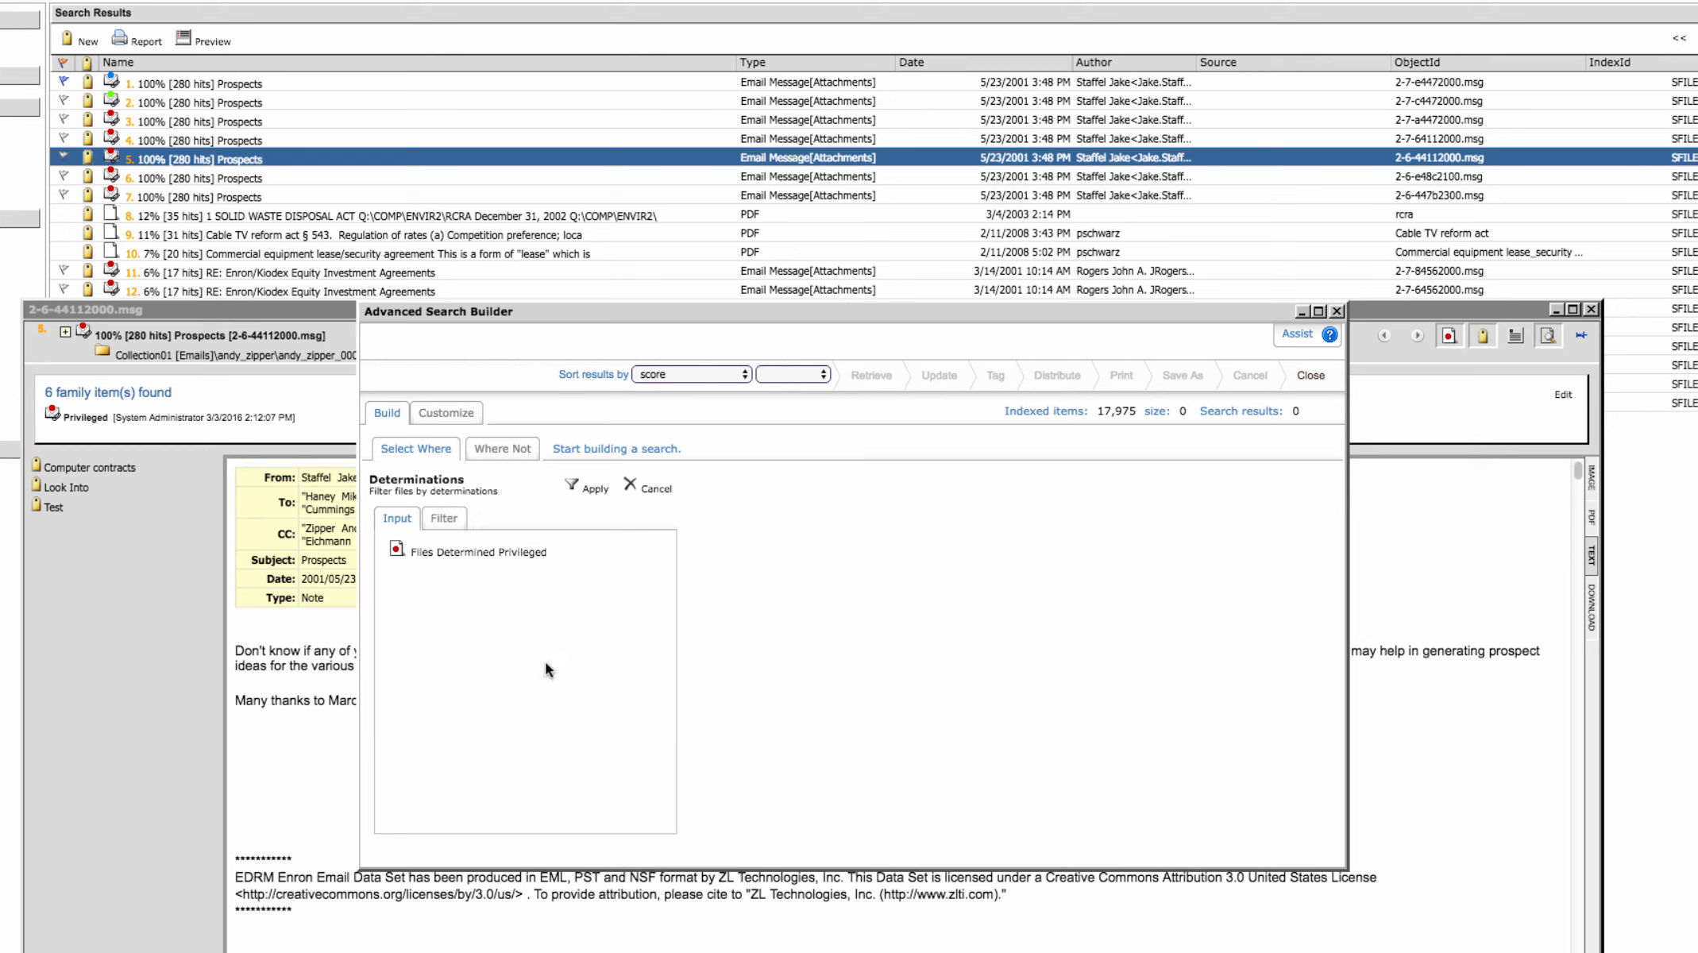